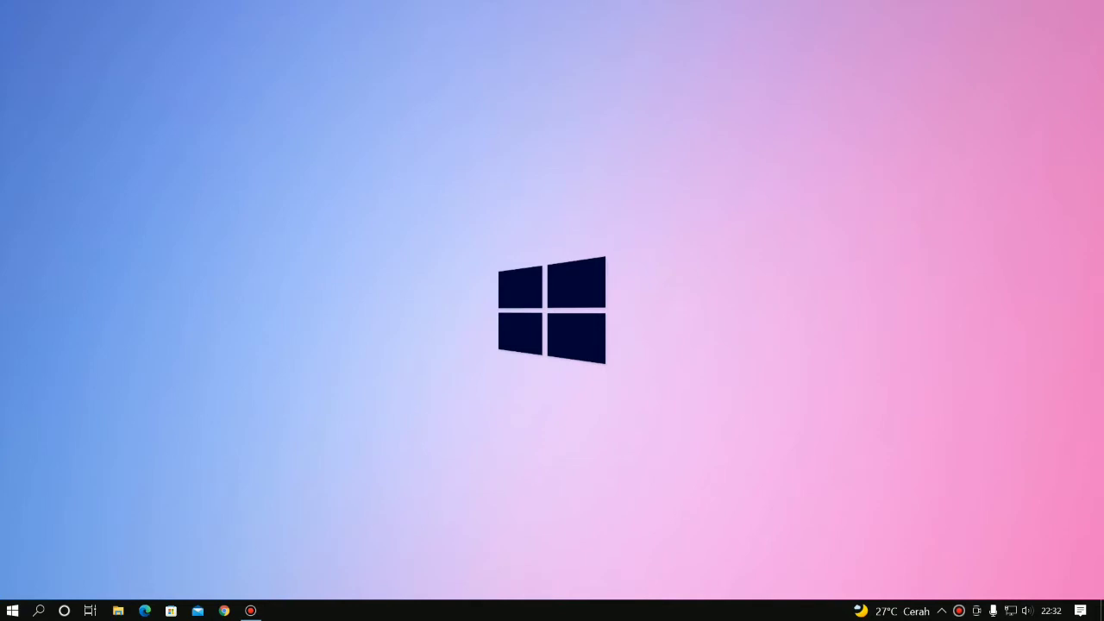
Launch QGIS Desktop 3.10.0 and create a new empty project in WGS 84
left_click(39, 611)
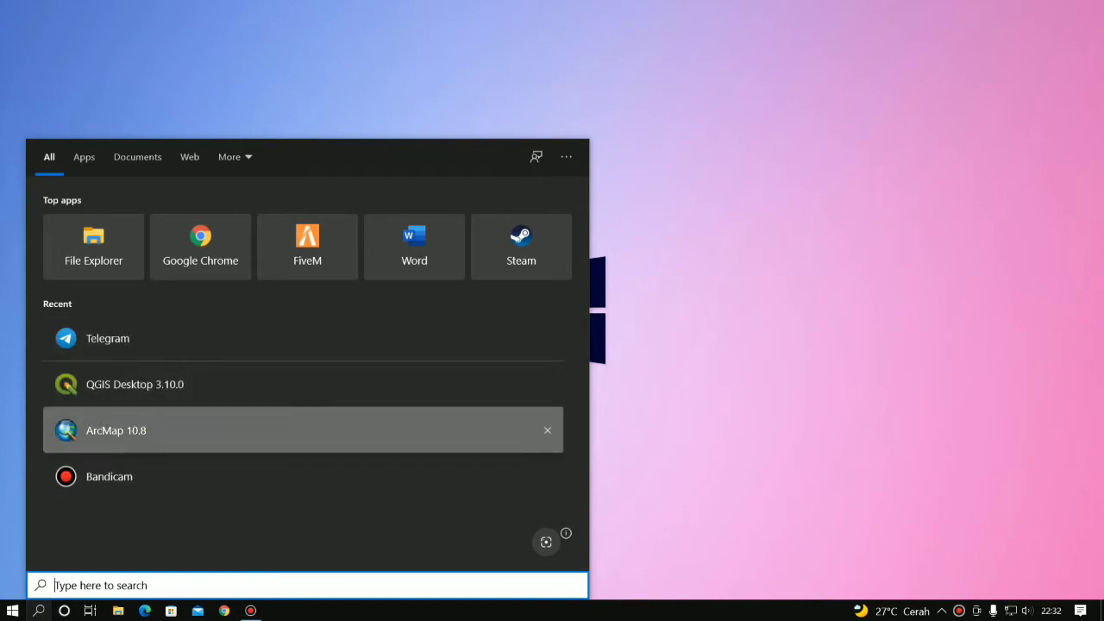
left_click(134, 384)
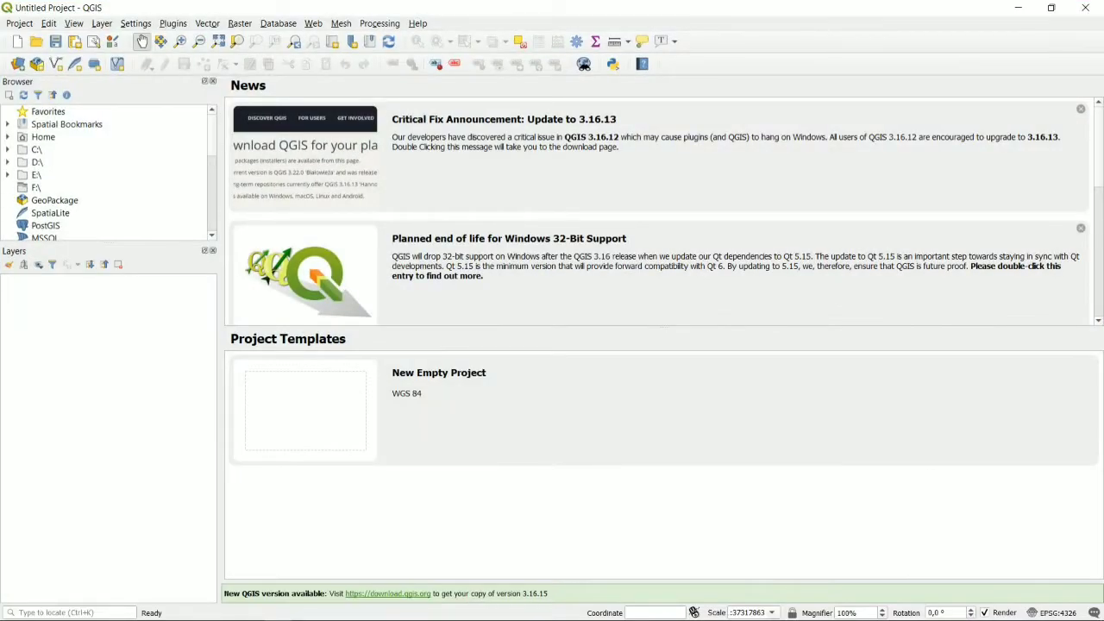
double_click(288, 380)
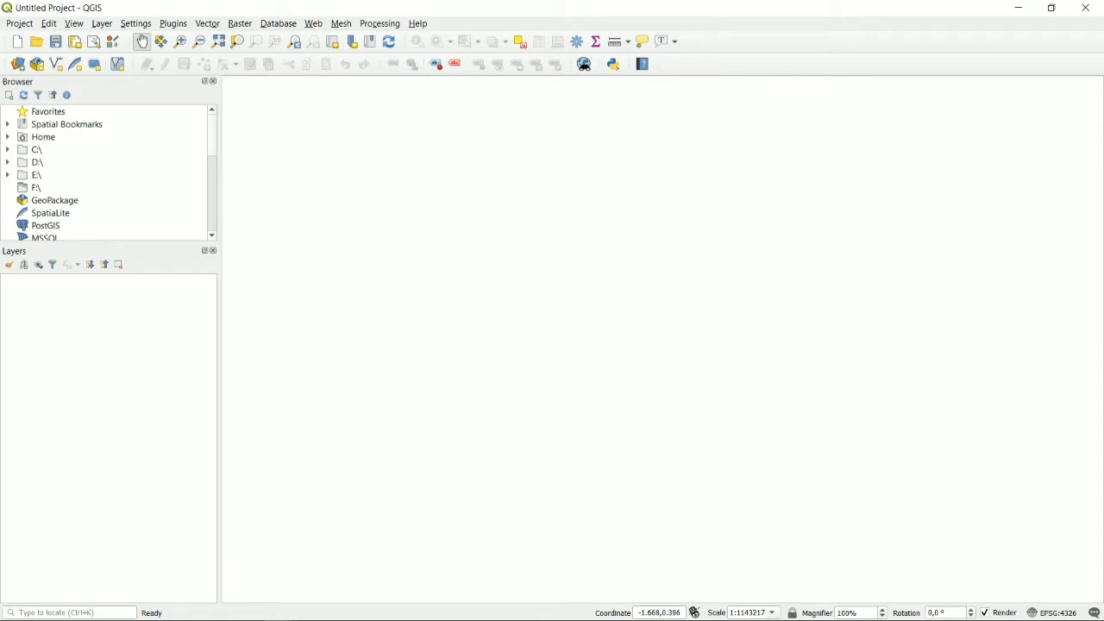
Search the plugin repository for "qgis2" and install the Qgis2threejs plugin
left_click(173, 23)
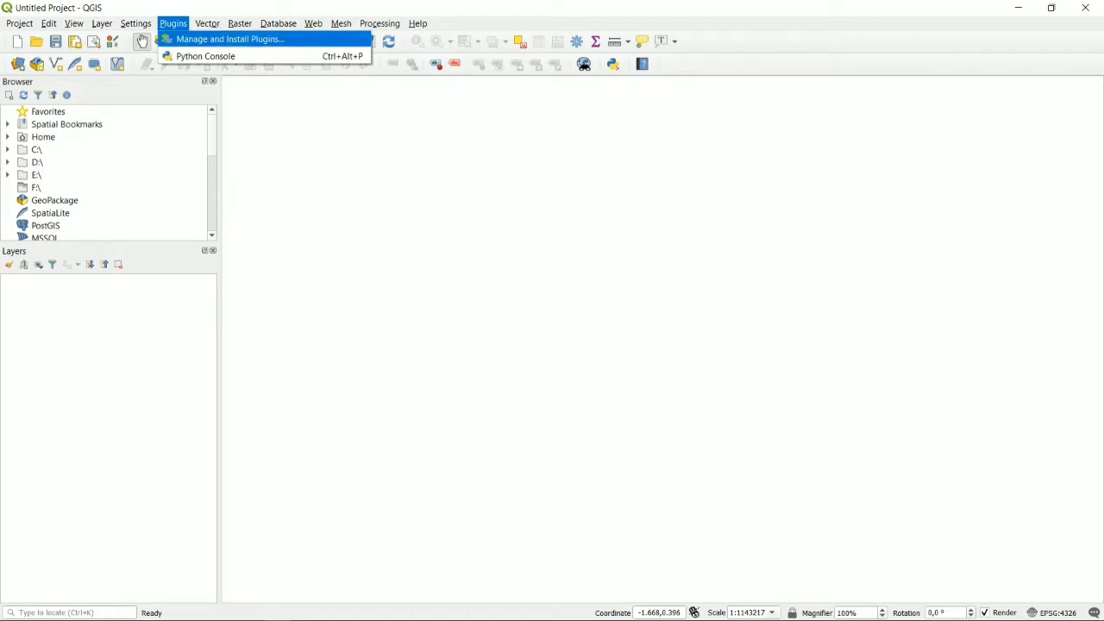
left_click(229, 39)
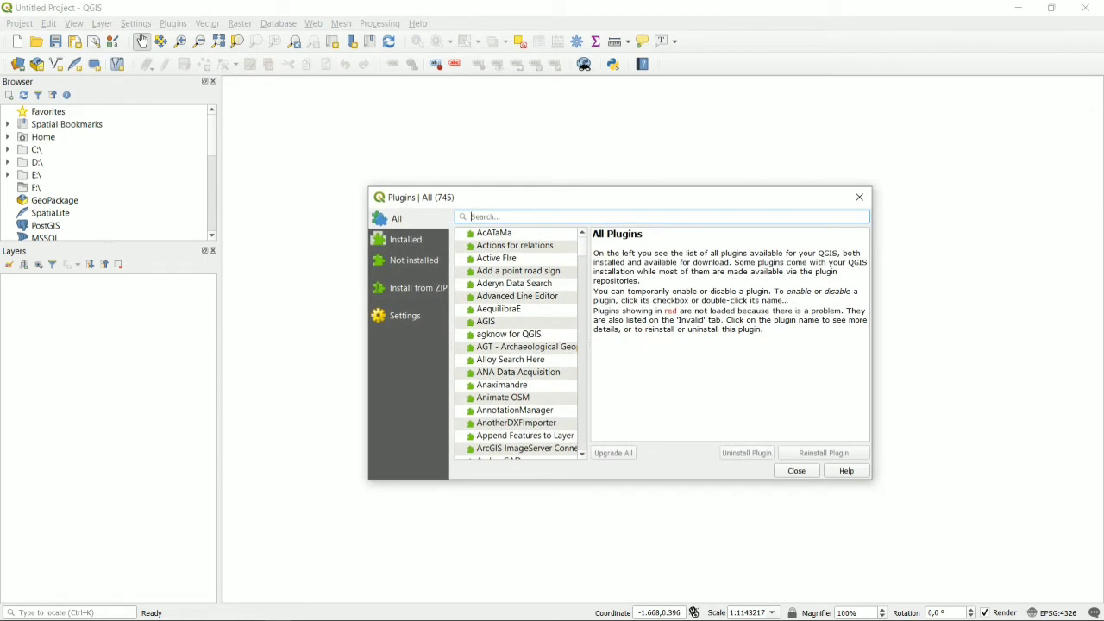
type("qgis2")
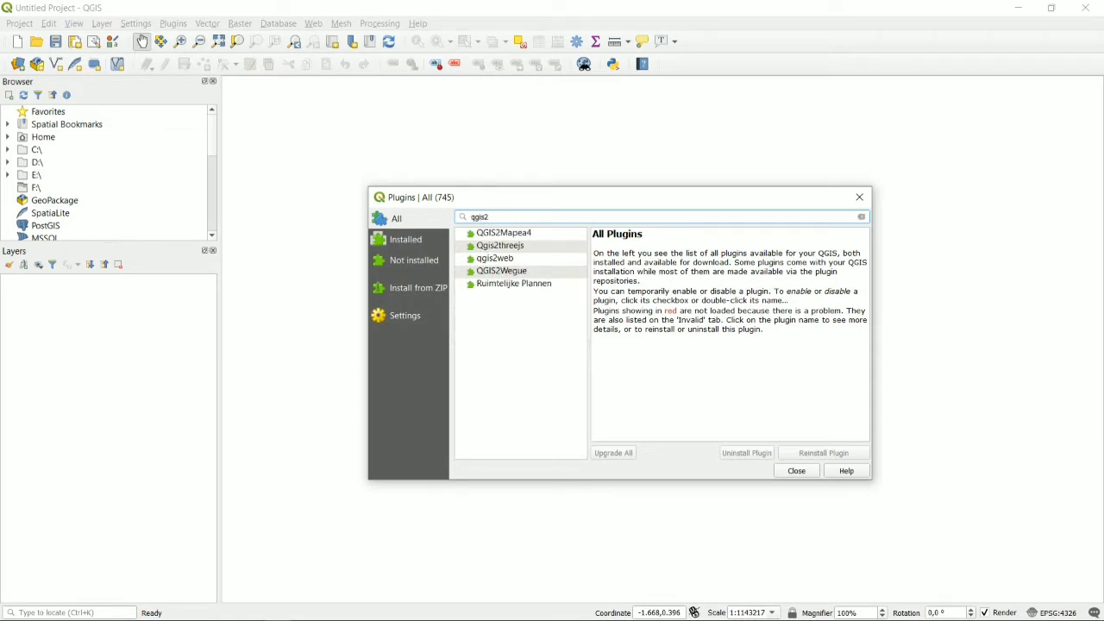
left_click(501, 246)
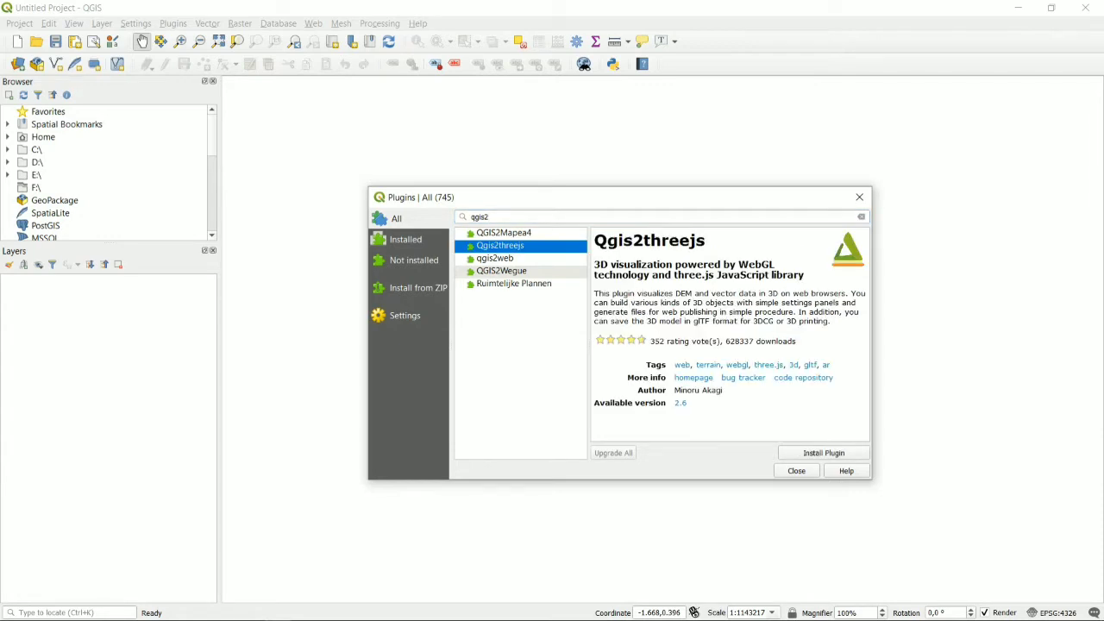
left_click(824, 453)
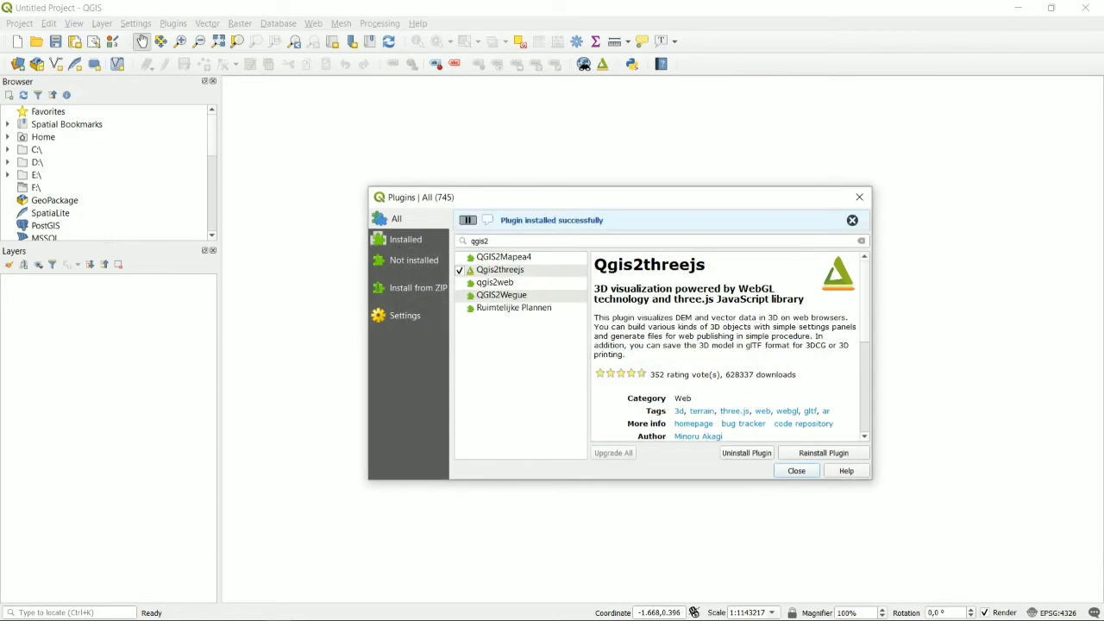
Search the plugin repository for "quickma", install the QuickMapServices plugin and close the plugin manager
double_click(479, 241)
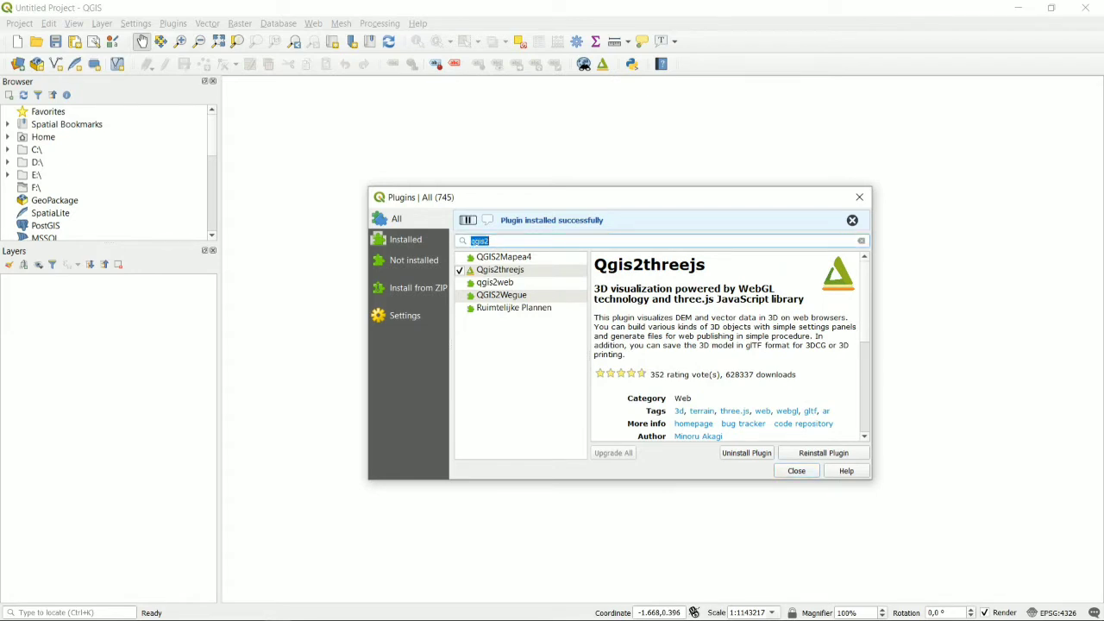
type("qui")
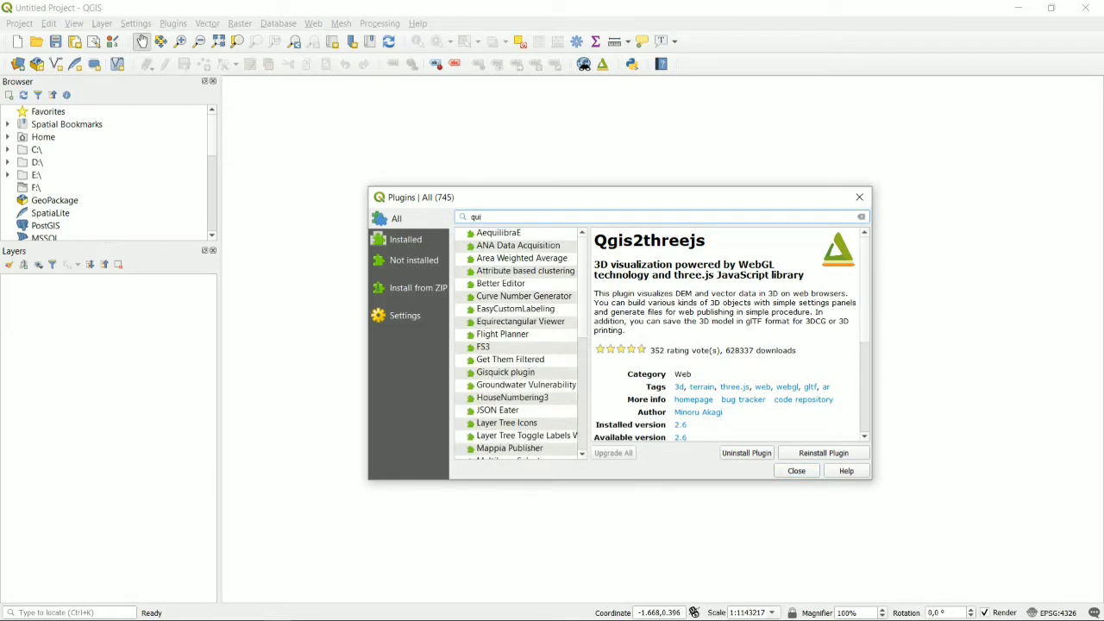
type("ckma")
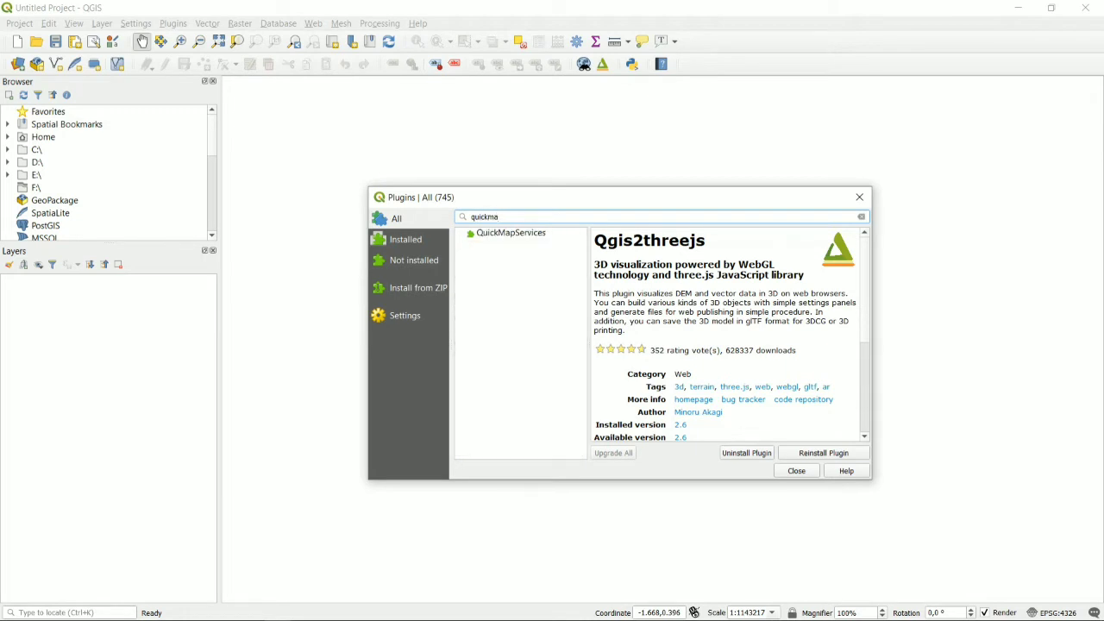
left_click(511, 233)
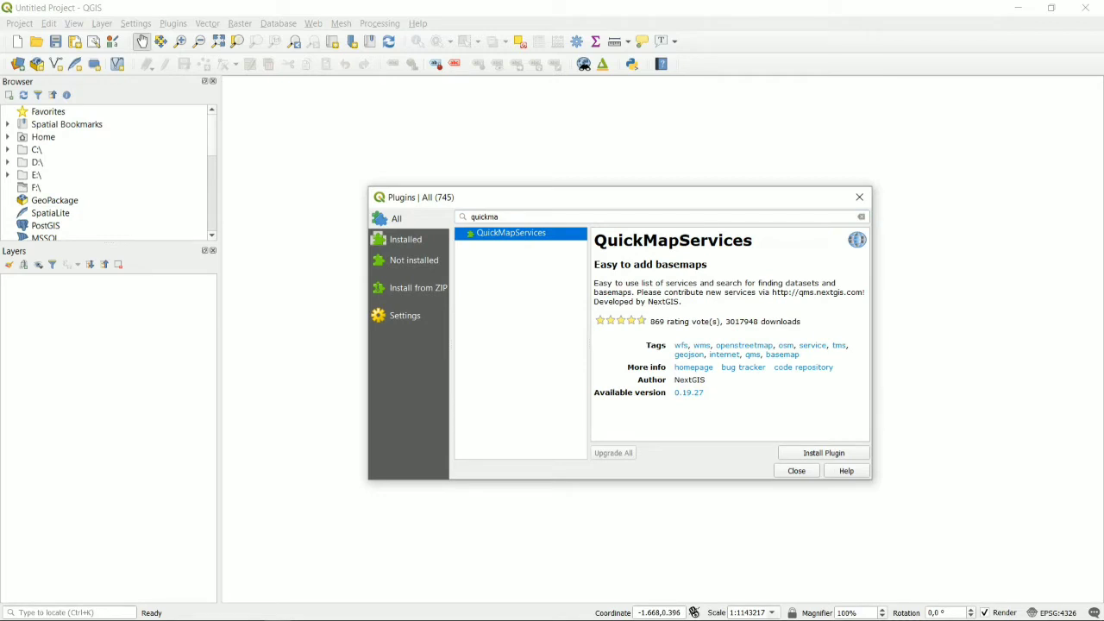
left_click(823, 453)
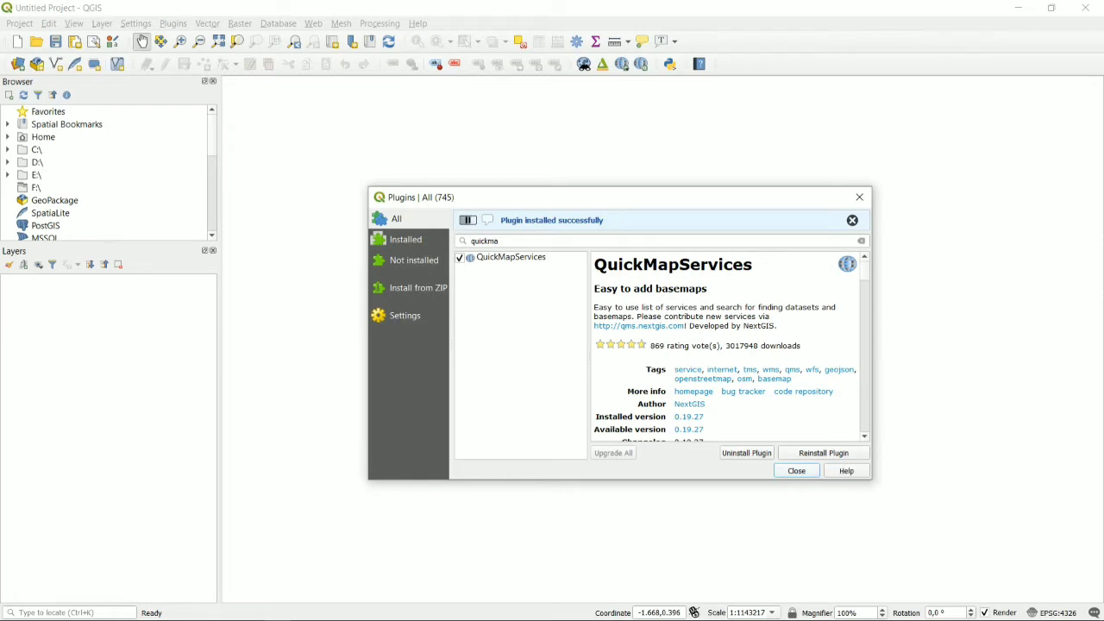
left_click(796, 471)
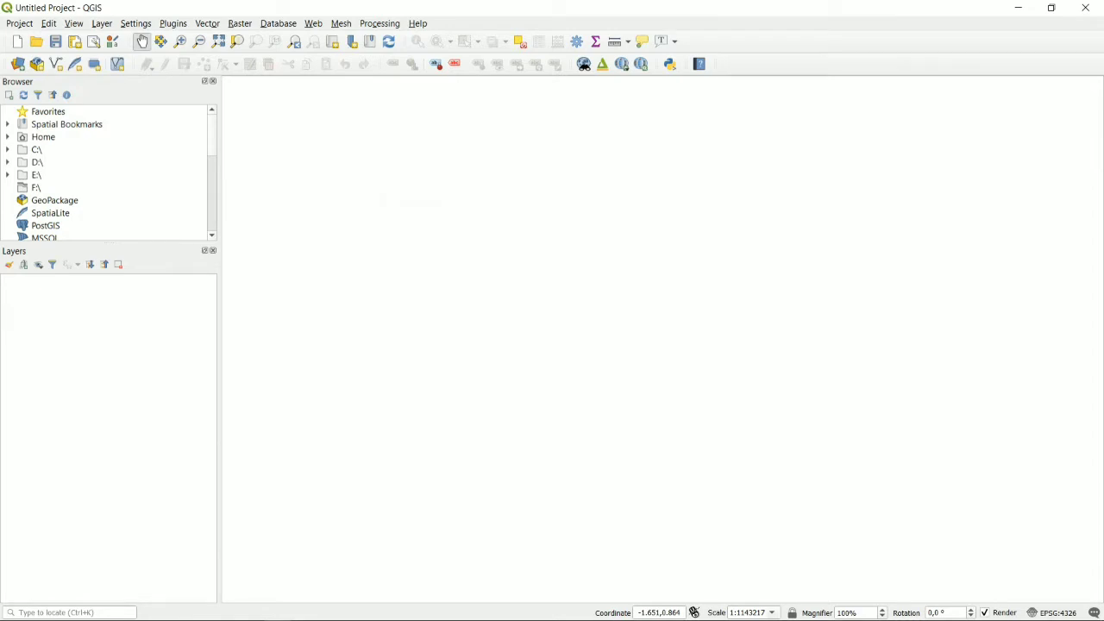
Add the raster file NTB.tif from E:\PETA\aceng to the project as a layer
left_click(102, 24)
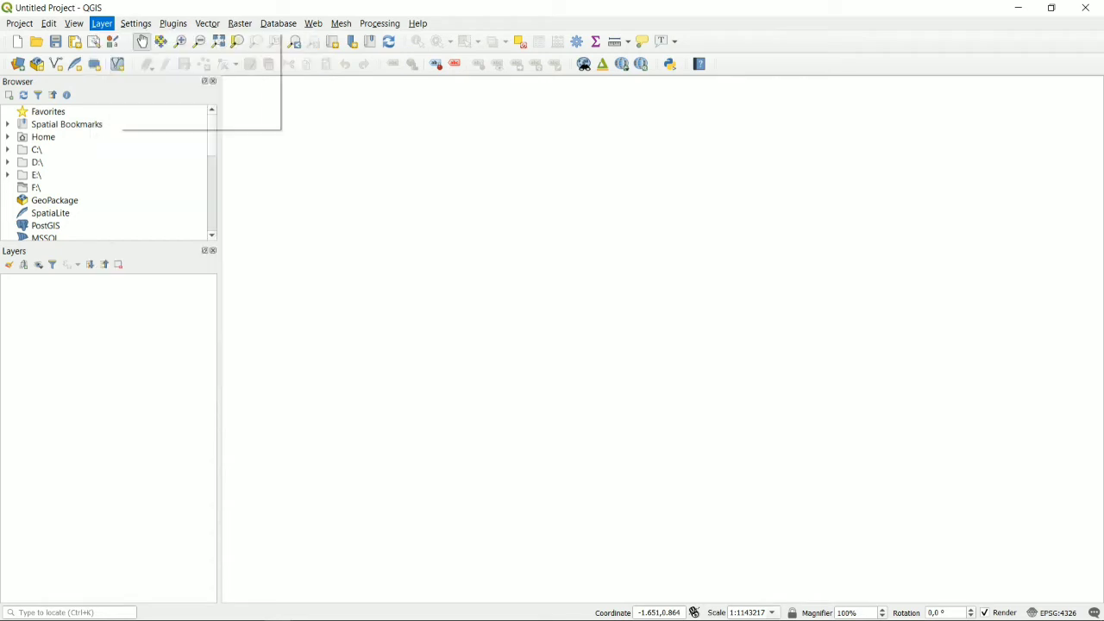
mouse_move(129, 71)
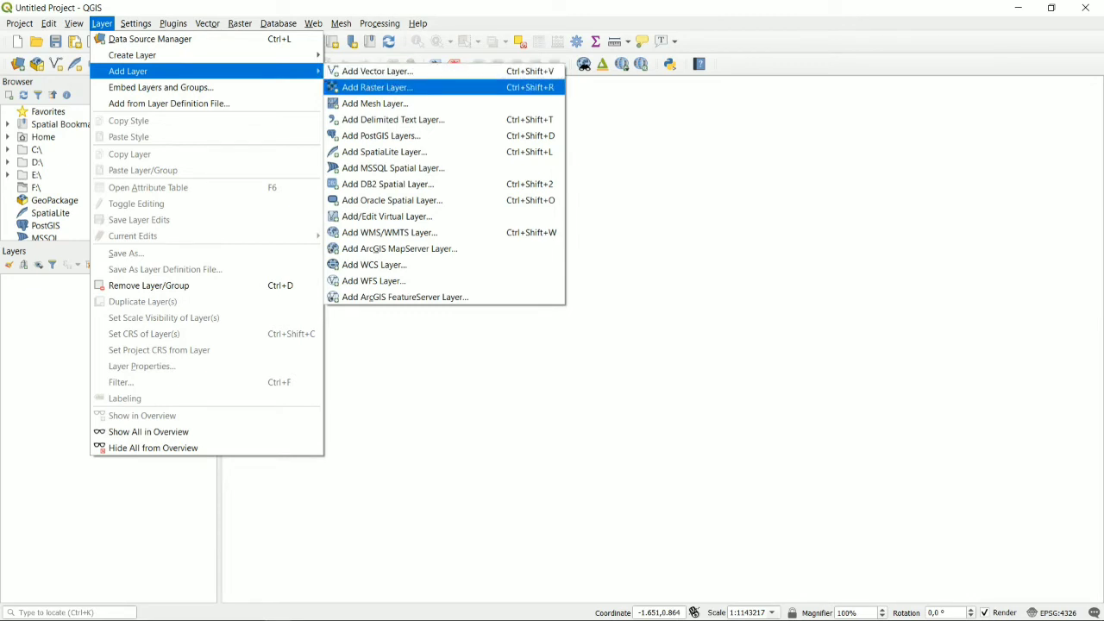
left_click(378, 87)
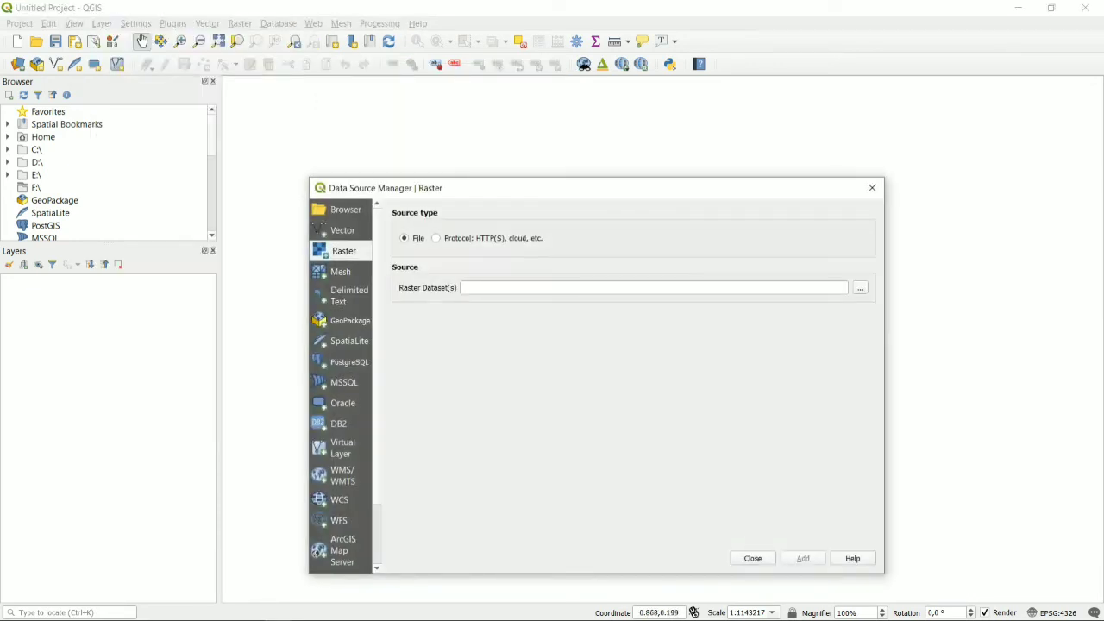
left_click(860, 288)
scroll(603, 337, "down", 14)
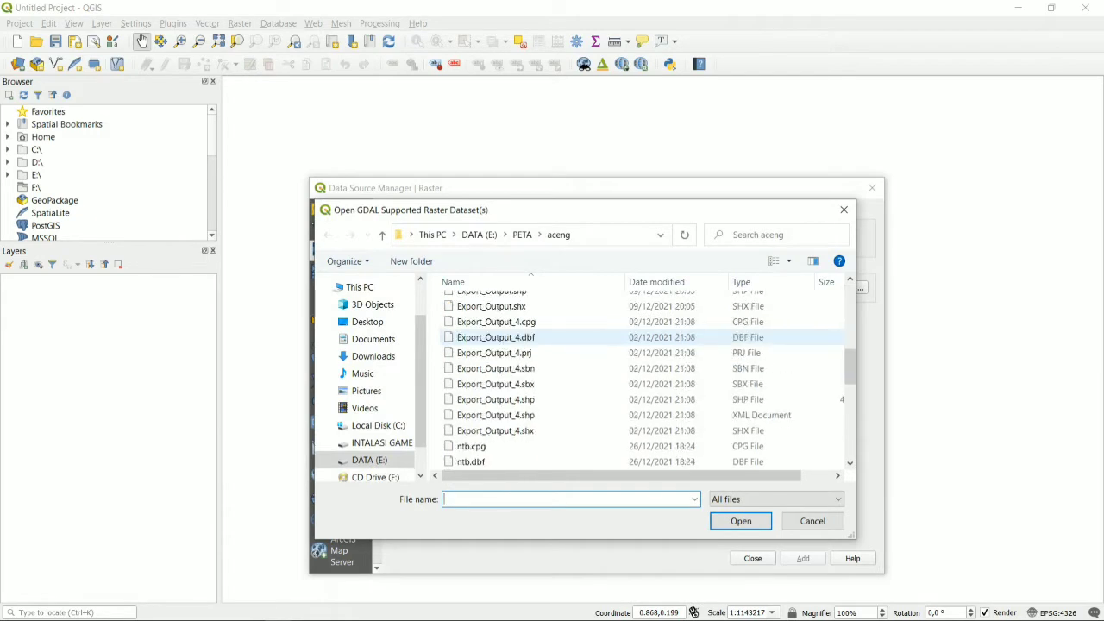
scroll(604, 338, "down", 1)
scroll(604, 345, "up", 3)
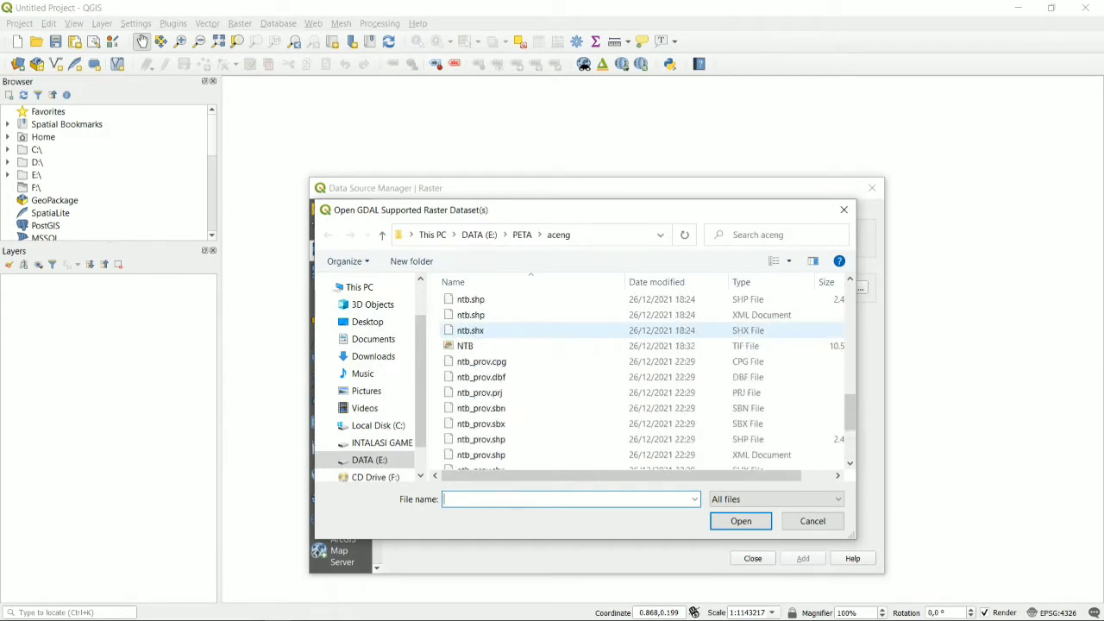
left_click(604, 346)
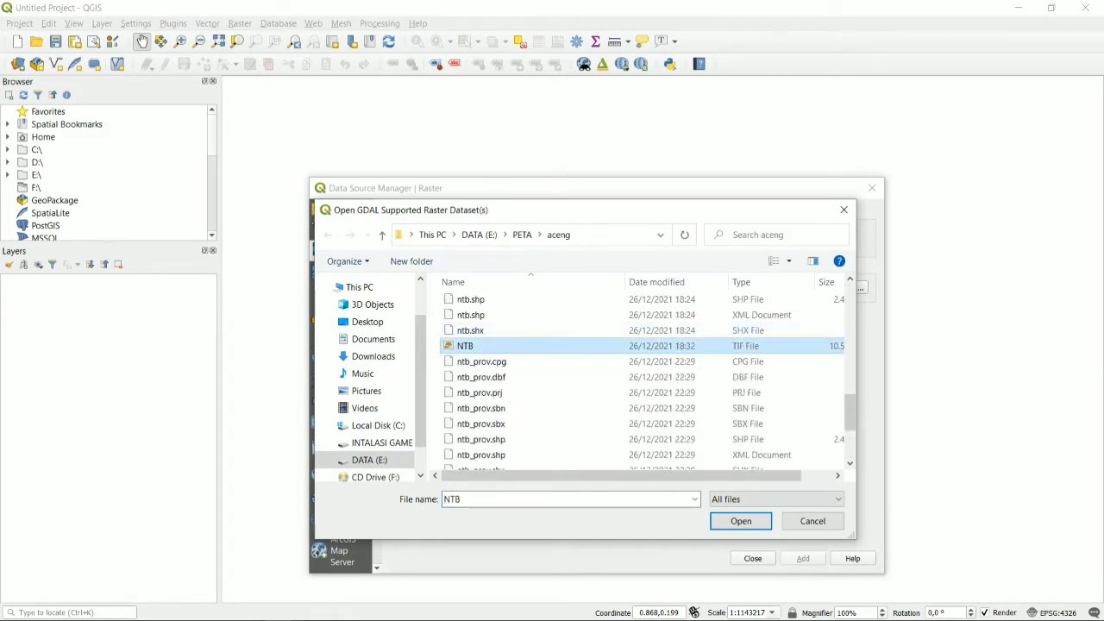
left_click(741, 521)
left_click(803, 558)
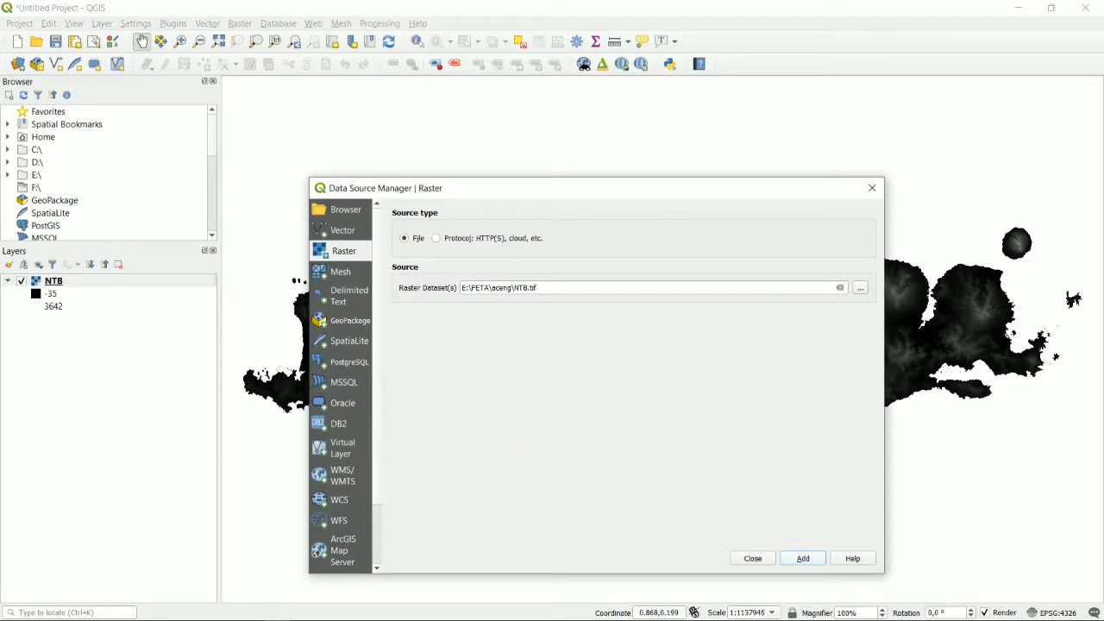
left_click(872, 187)
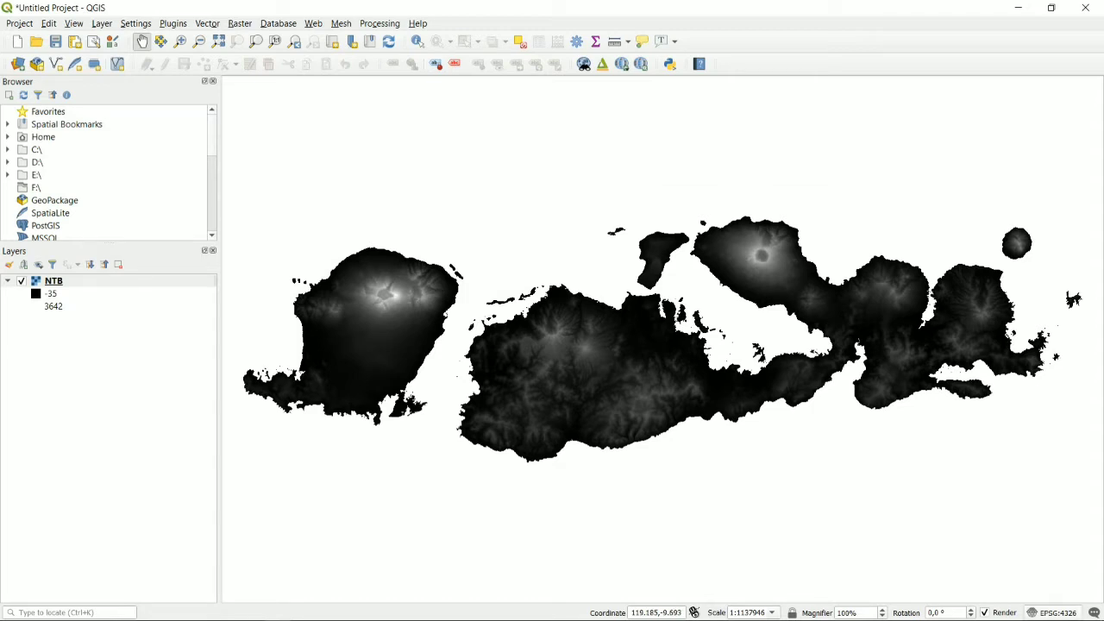
Set the project coordinate reference system to WGS 84 / UTM zone 50S (EPSG:32750)
left_click(1052, 613)
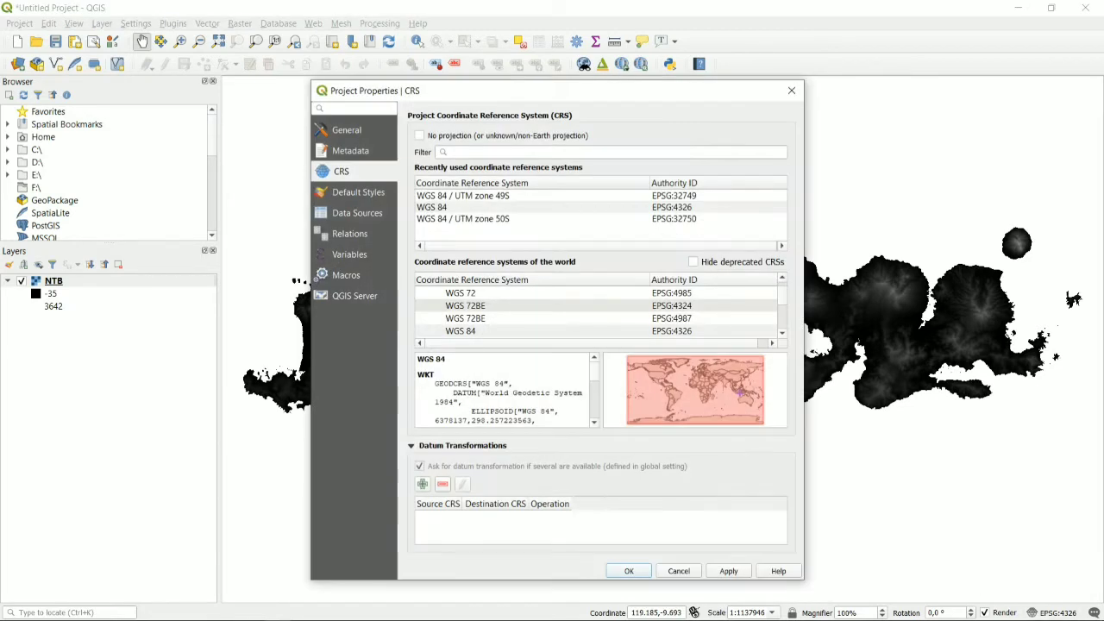
left_click(463, 219)
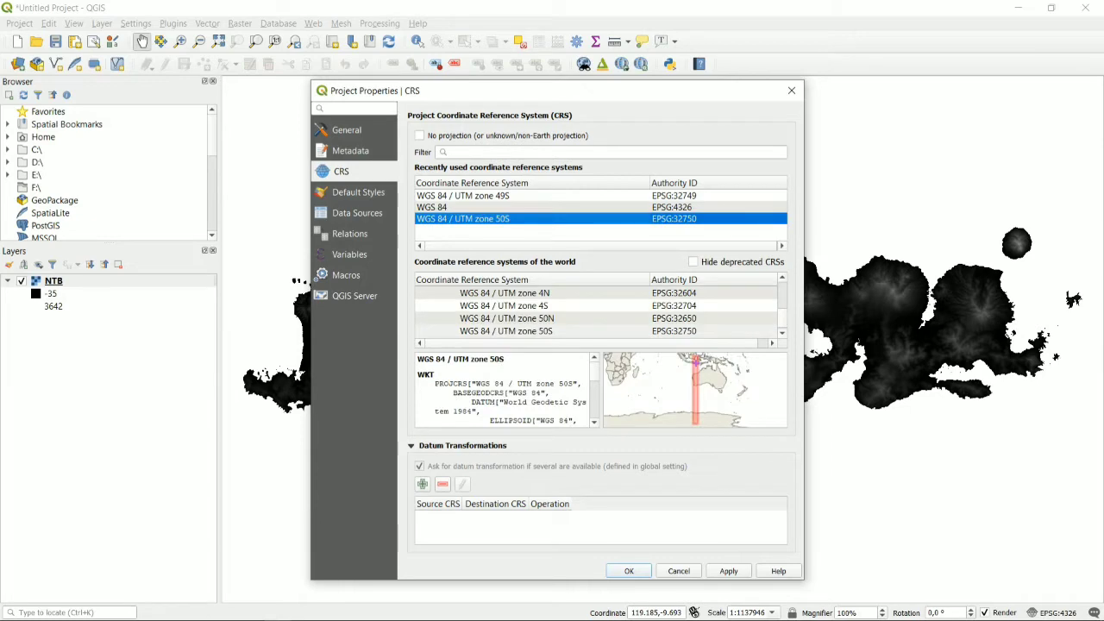
left_click(729, 571)
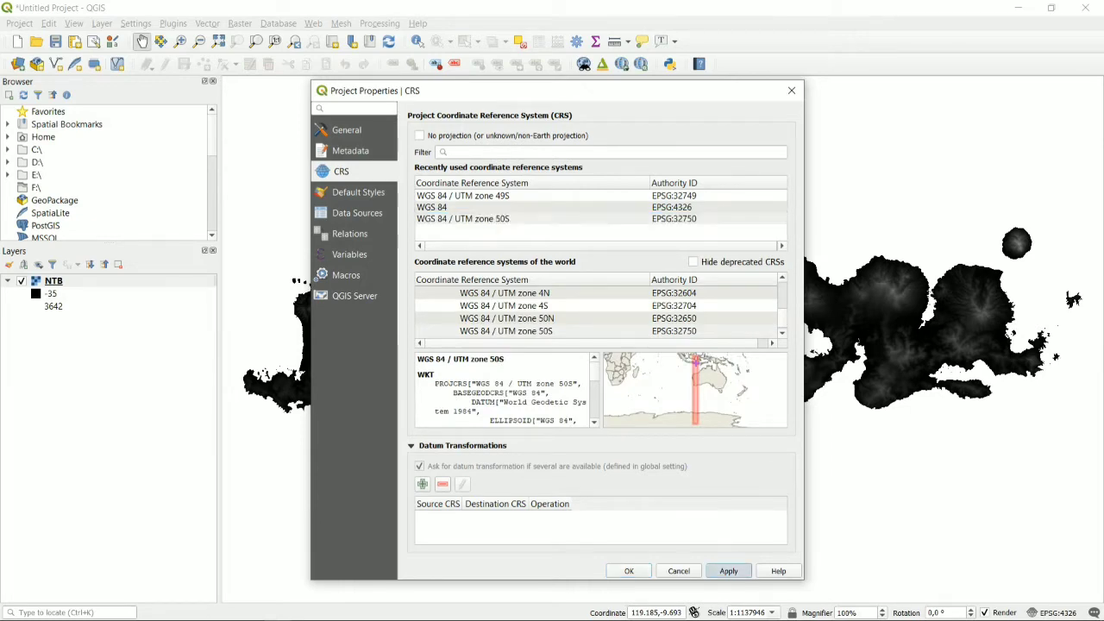
left_click(628, 571)
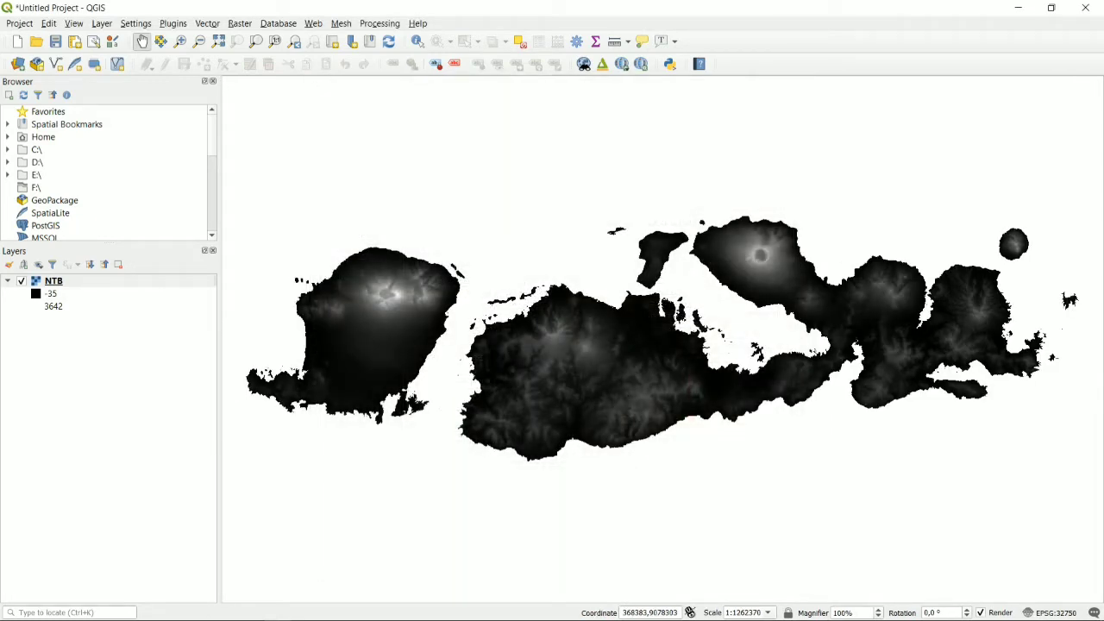
Collapse the NTB layer's legend and duplicate the layer
left_click(8, 281)
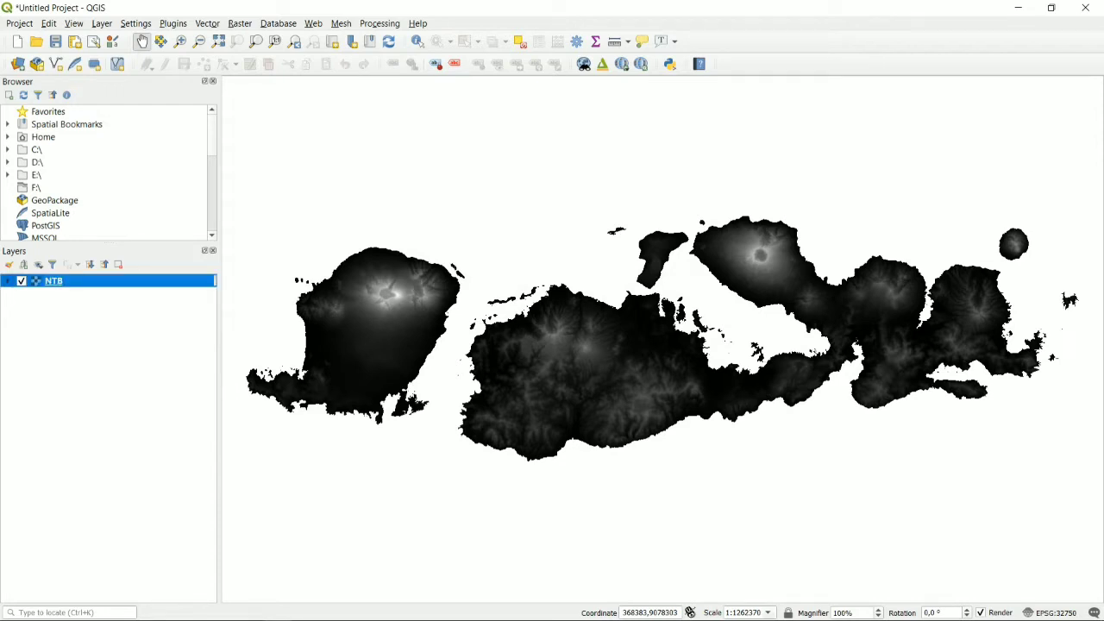
right_click(55, 281)
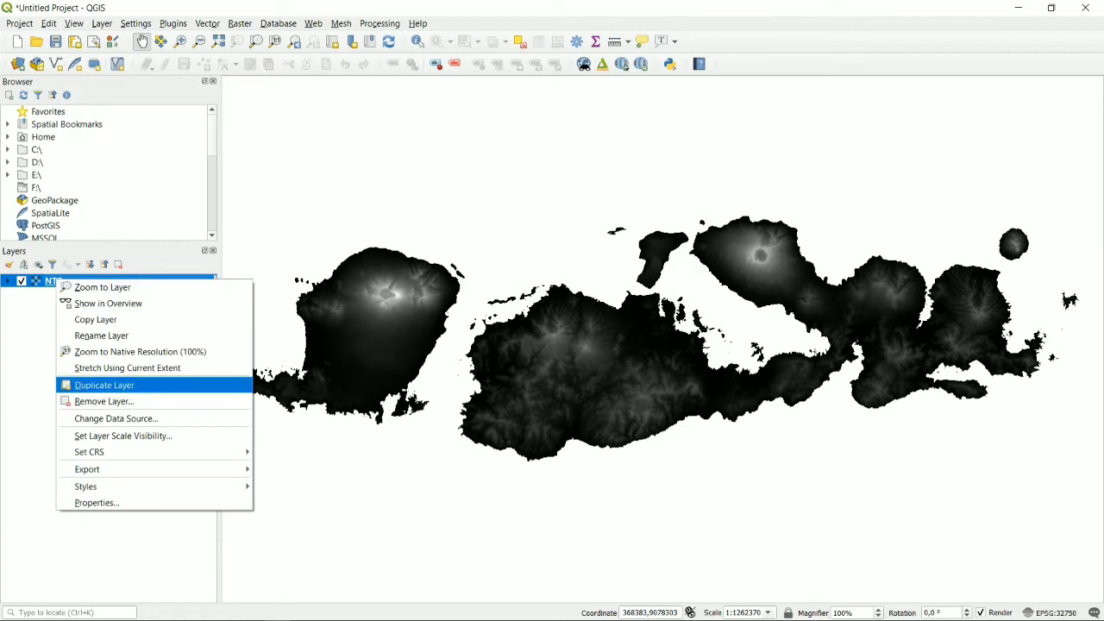
left_click(104, 385)
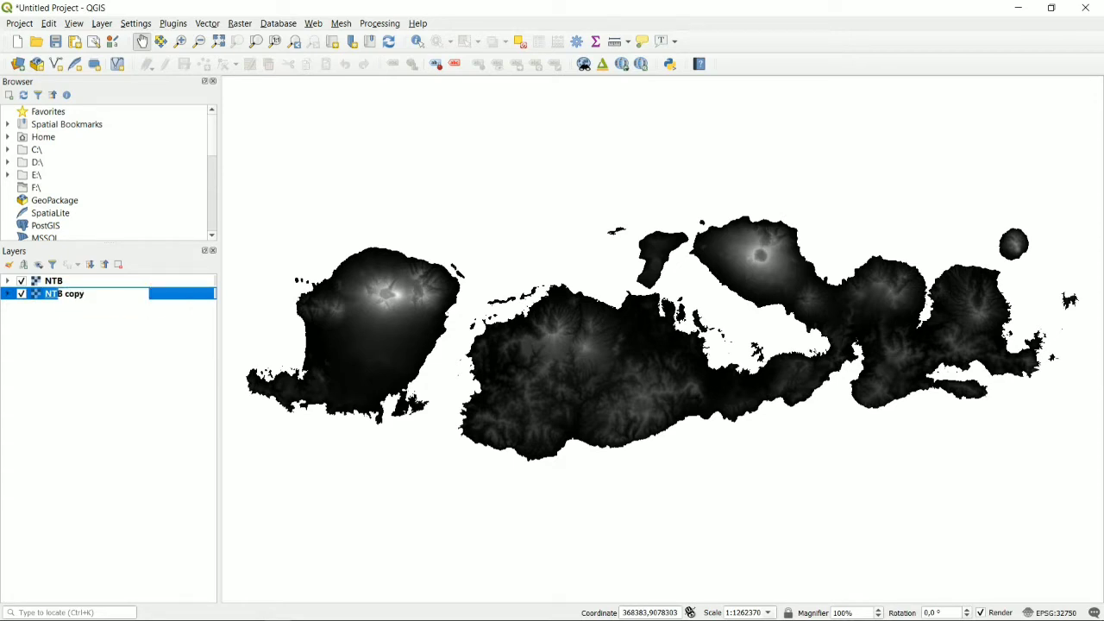
Set the render type of the original NTB layer to Hillshade in its symbology properties
left_click(53, 281)
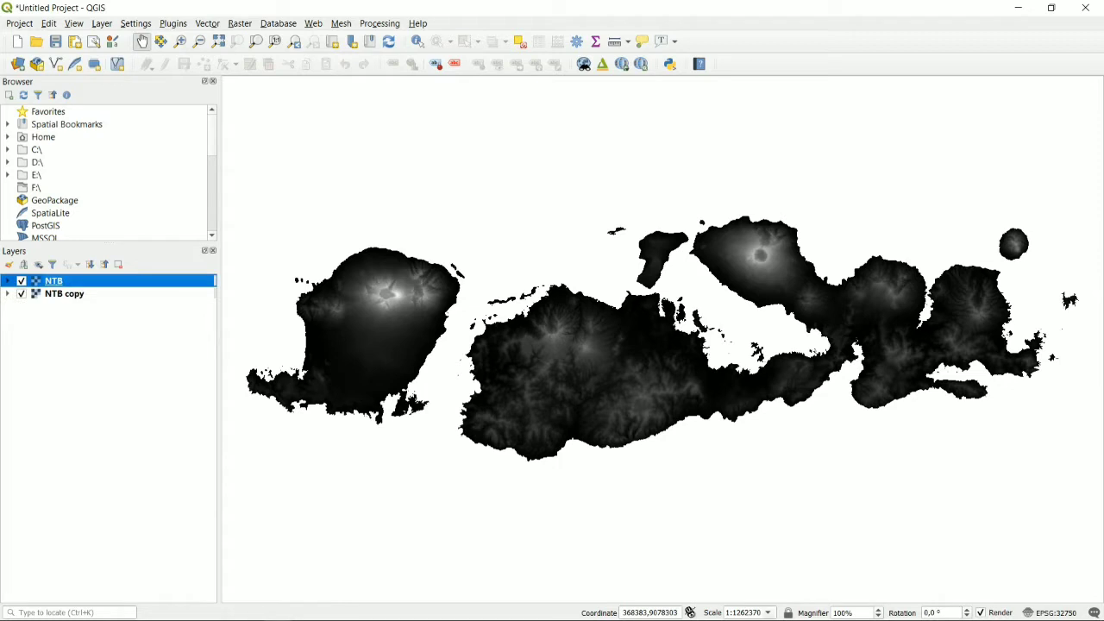
right_click(62, 281)
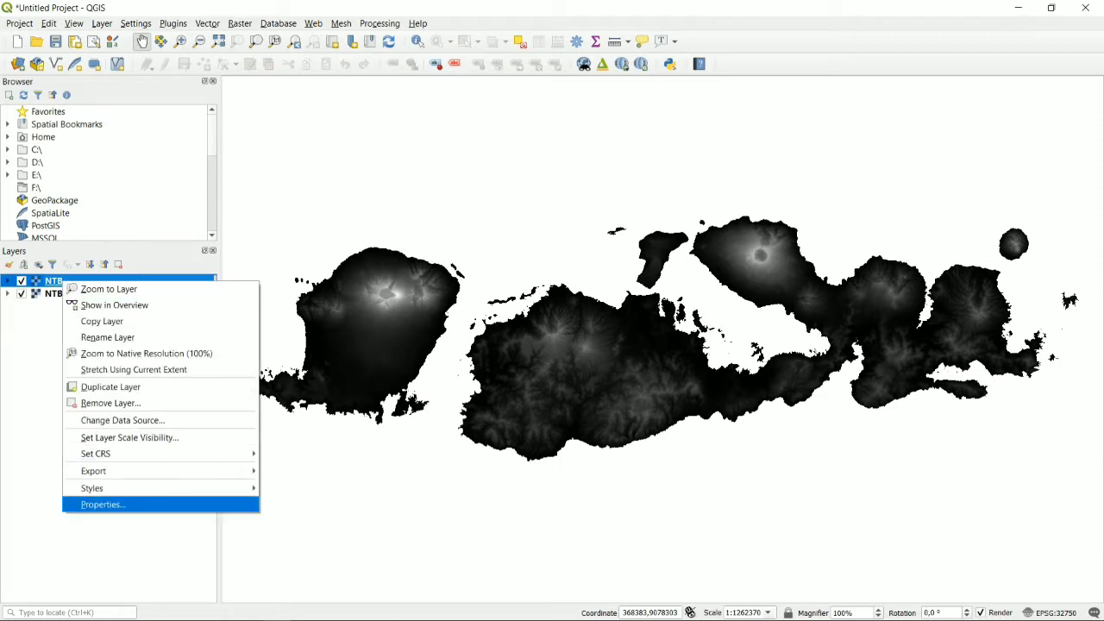
left_click(102, 505)
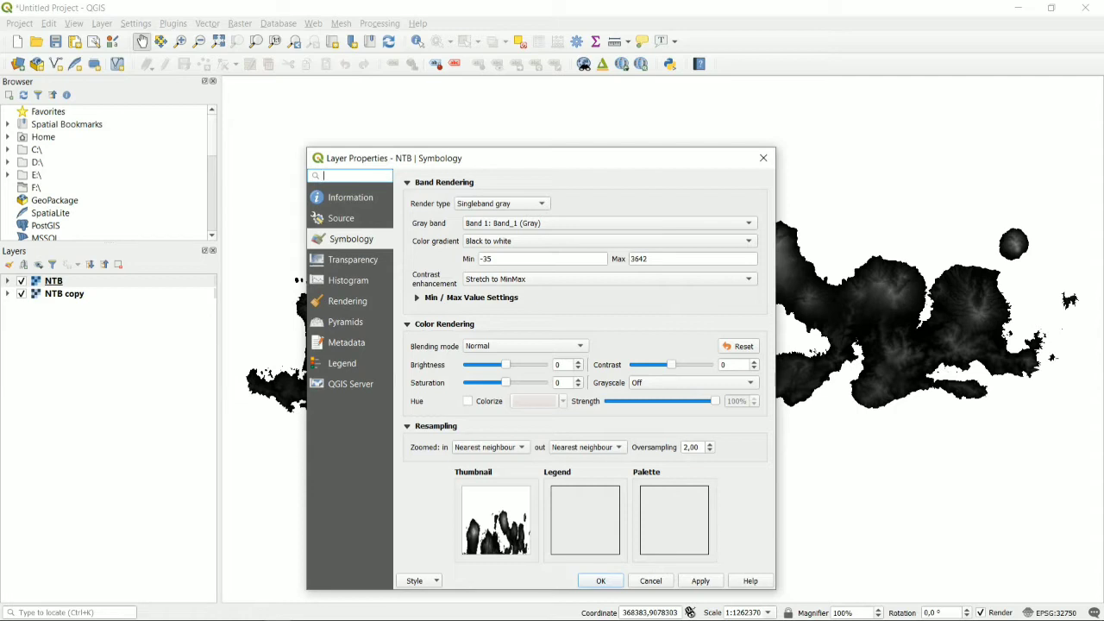
left_click(502, 204)
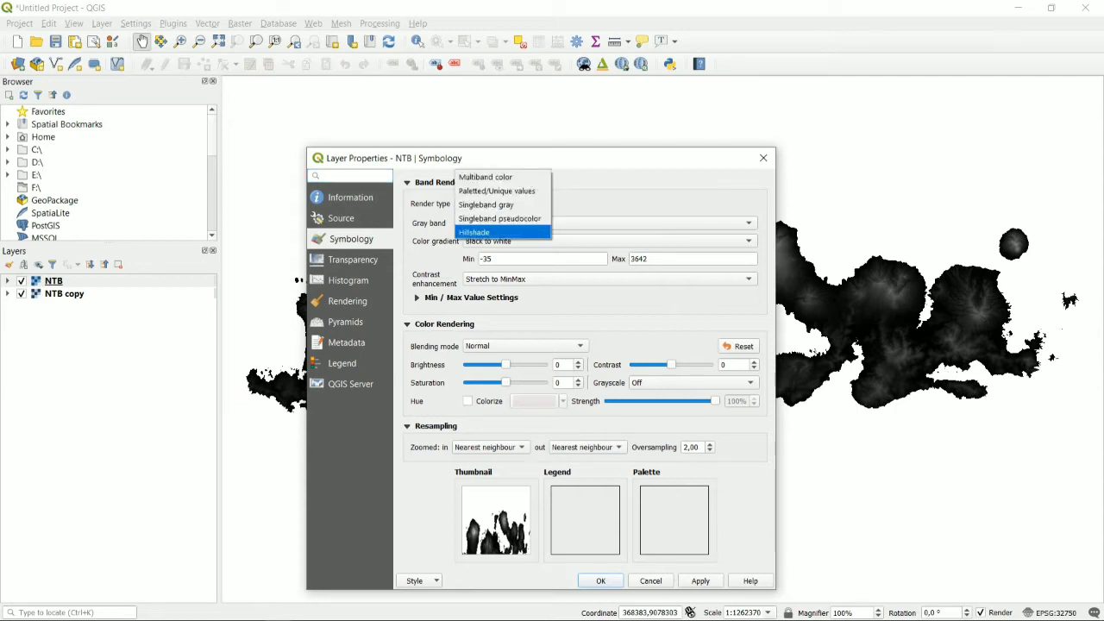
left_click(483, 232)
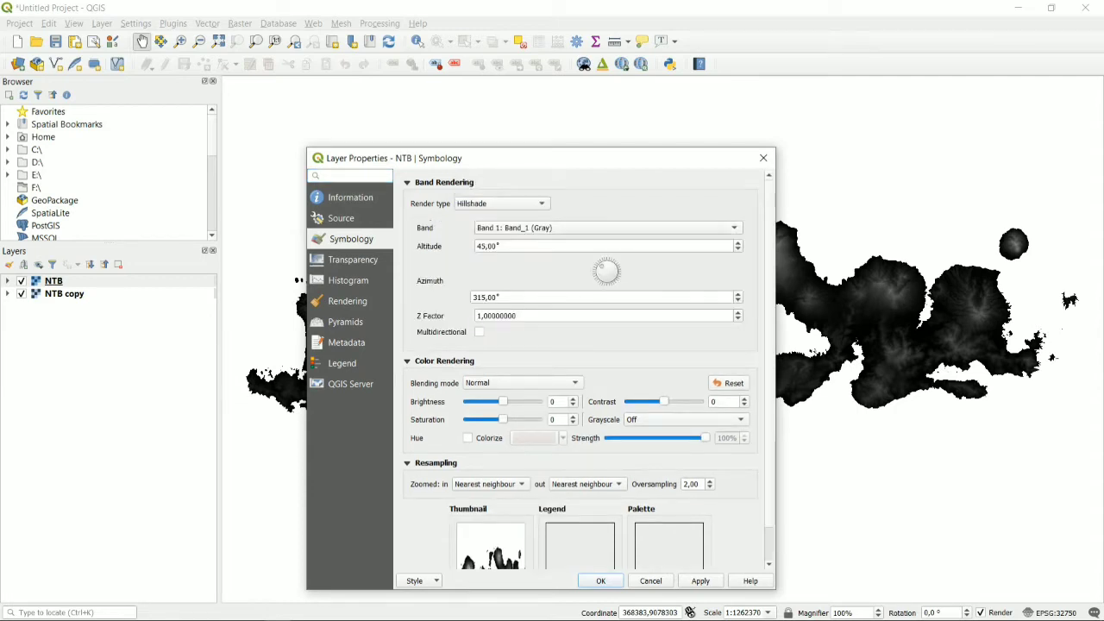
Set the hillshade's Z factor to 10 and its blending mode to Multiply
left_click_drag(518, 316, 474, 315)
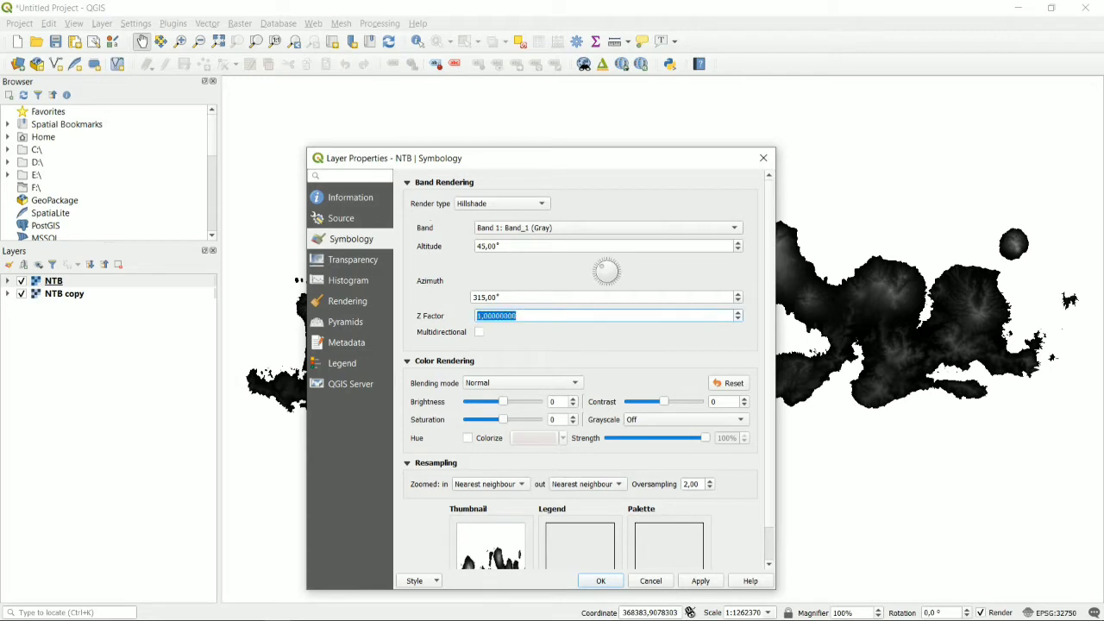
type("10")
key("Tab")
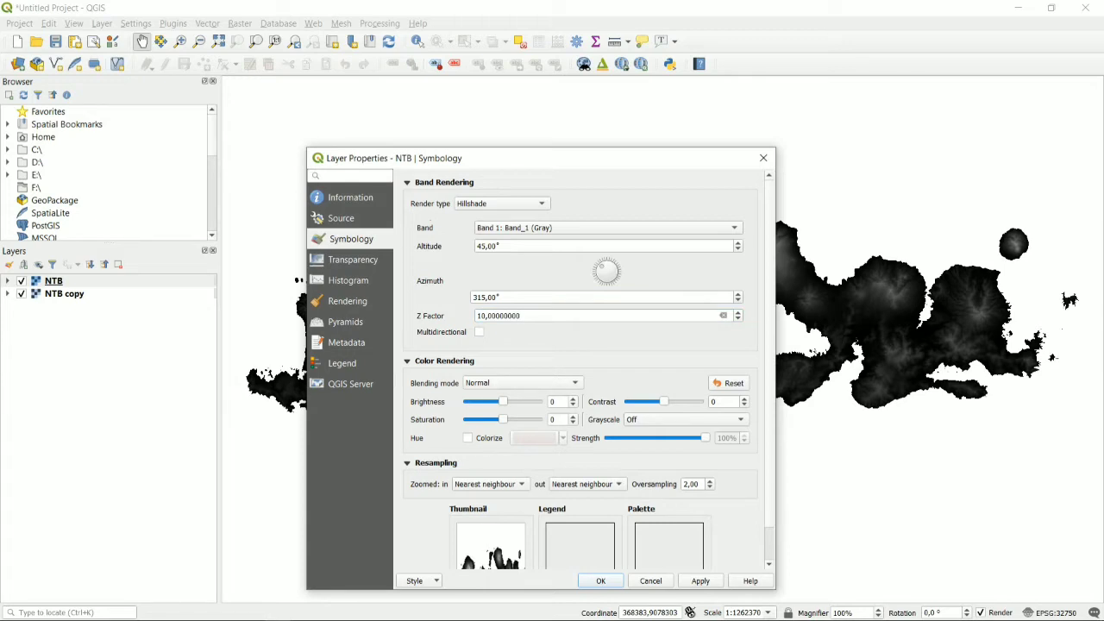
left_click(522, 383)
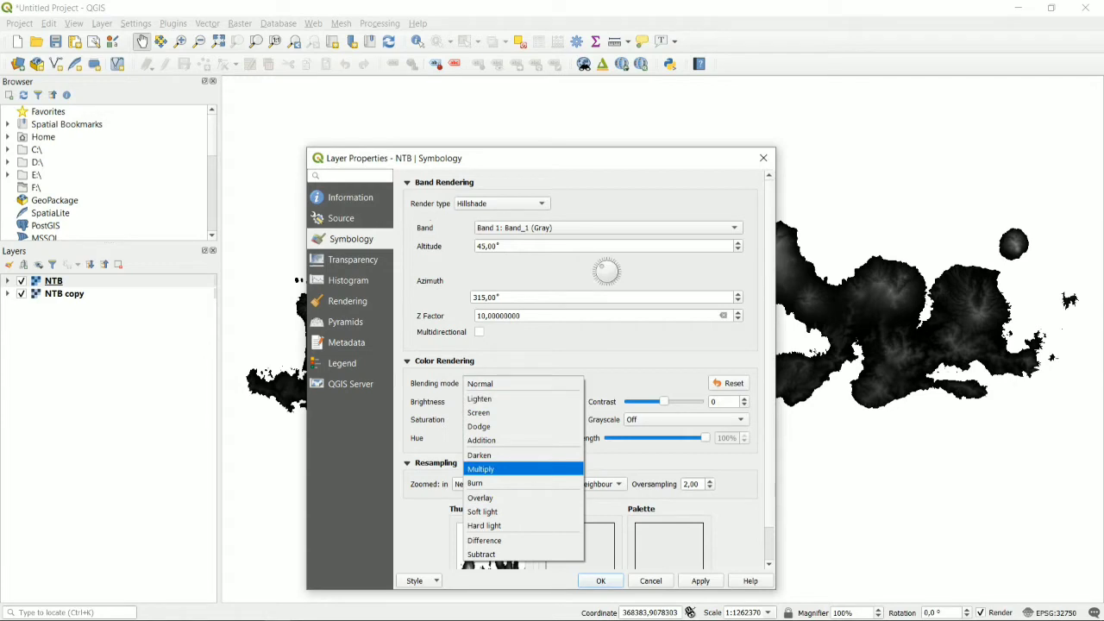
left_click(523, 469)
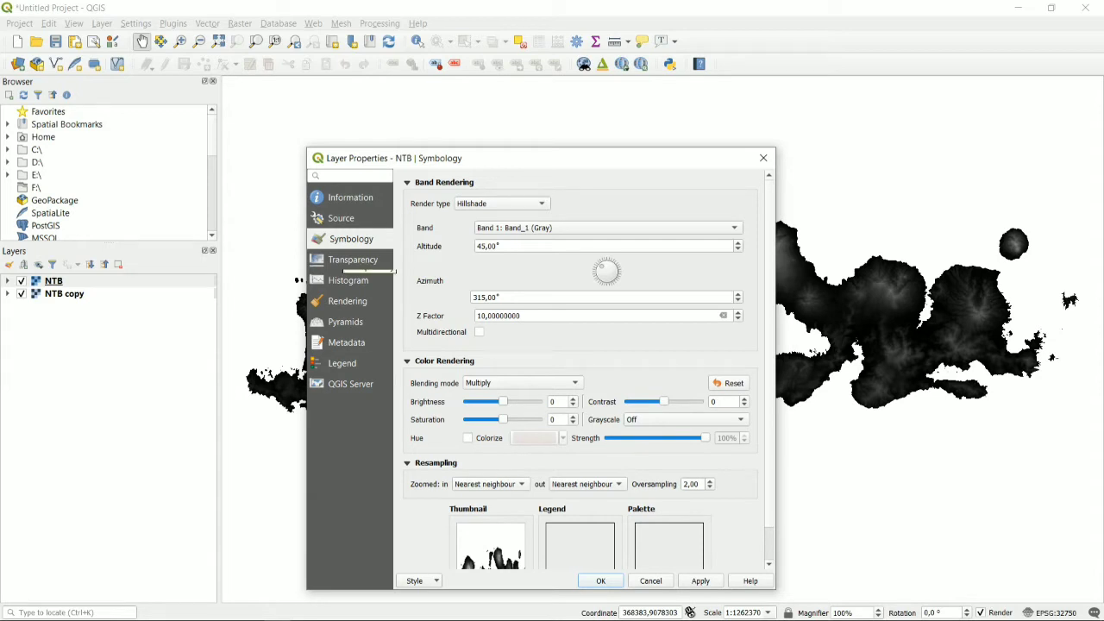
Set the NTB layer's global opacity to 65%, then apply and close its properties
left_click(354, 260)
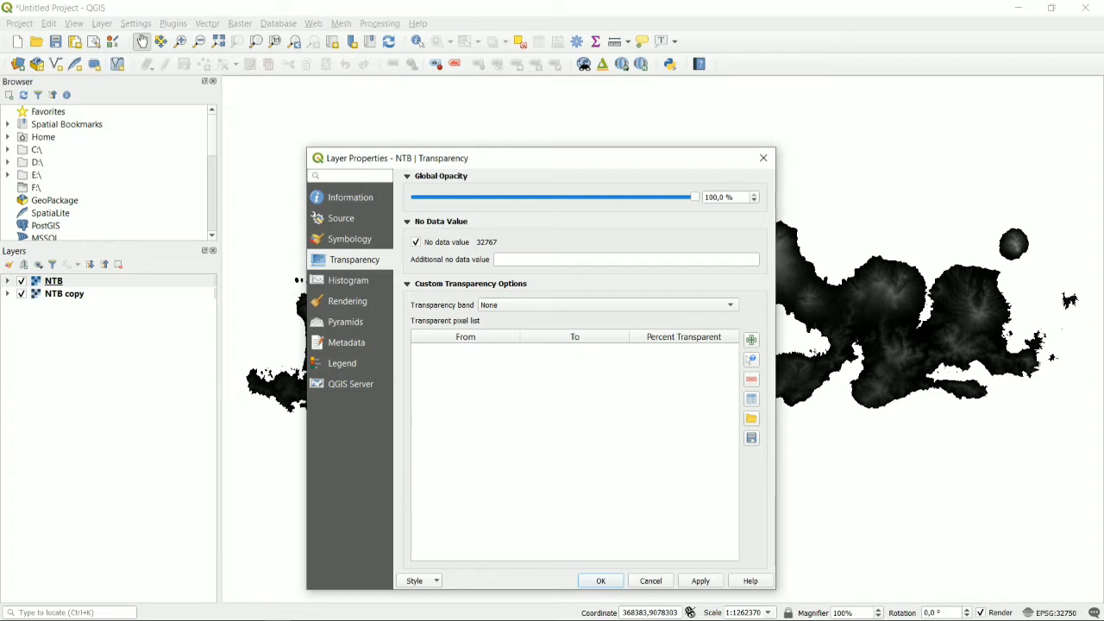
triple_click(721, 197)
type("65")
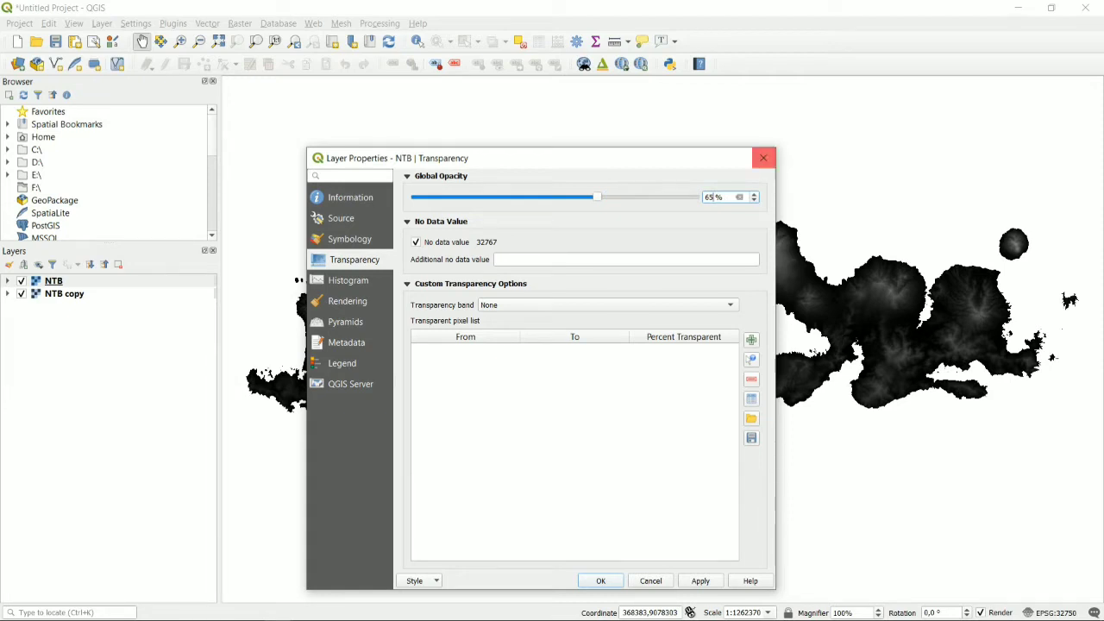
left_click(700, 580)
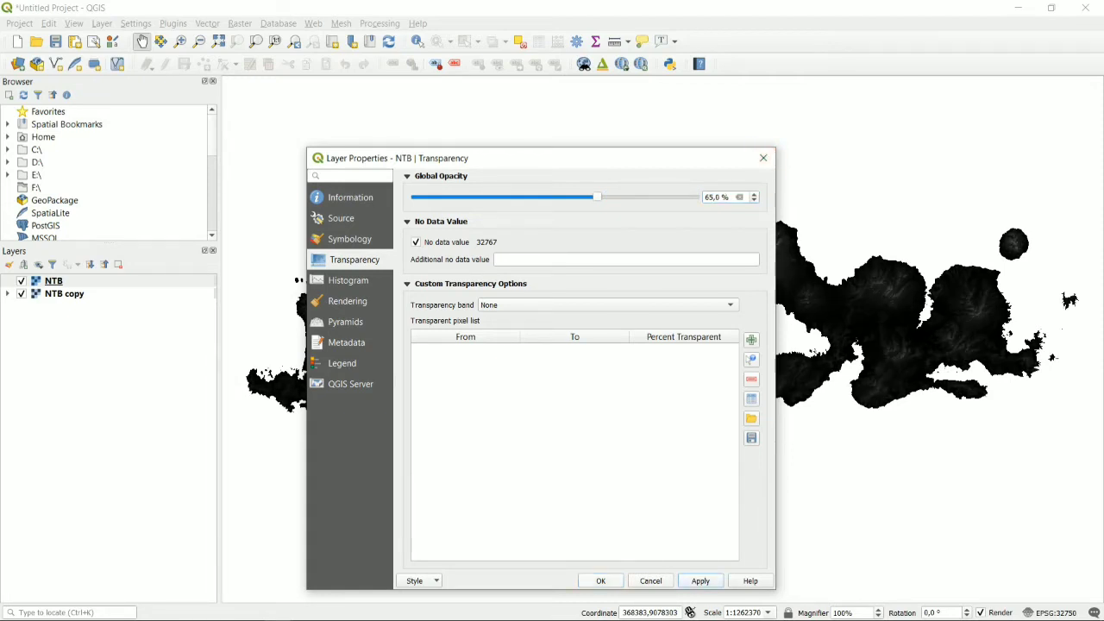
left_click(600, 580)
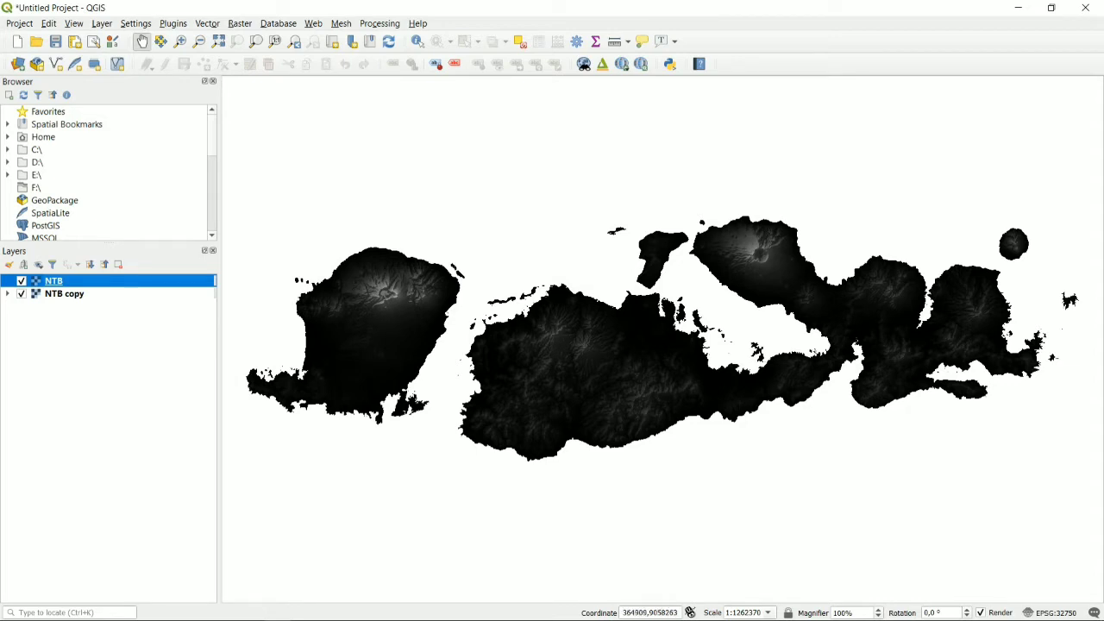
Render the NTB copy layer as Singleband pseudocolor and invert its color ramp
left_click(65, 294)
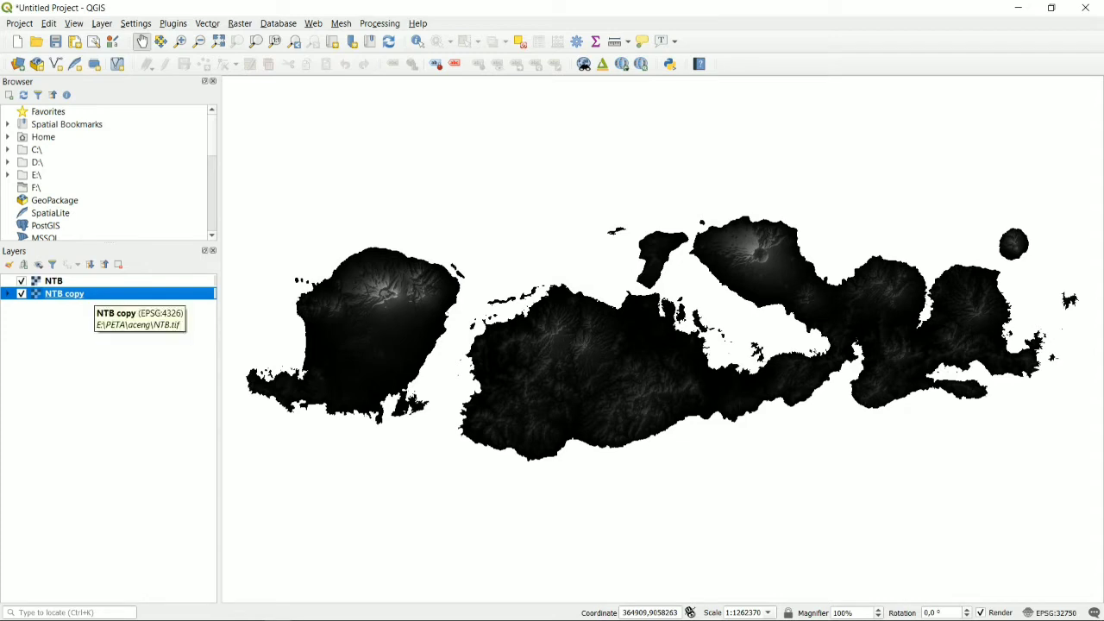
right_click(89, 294)
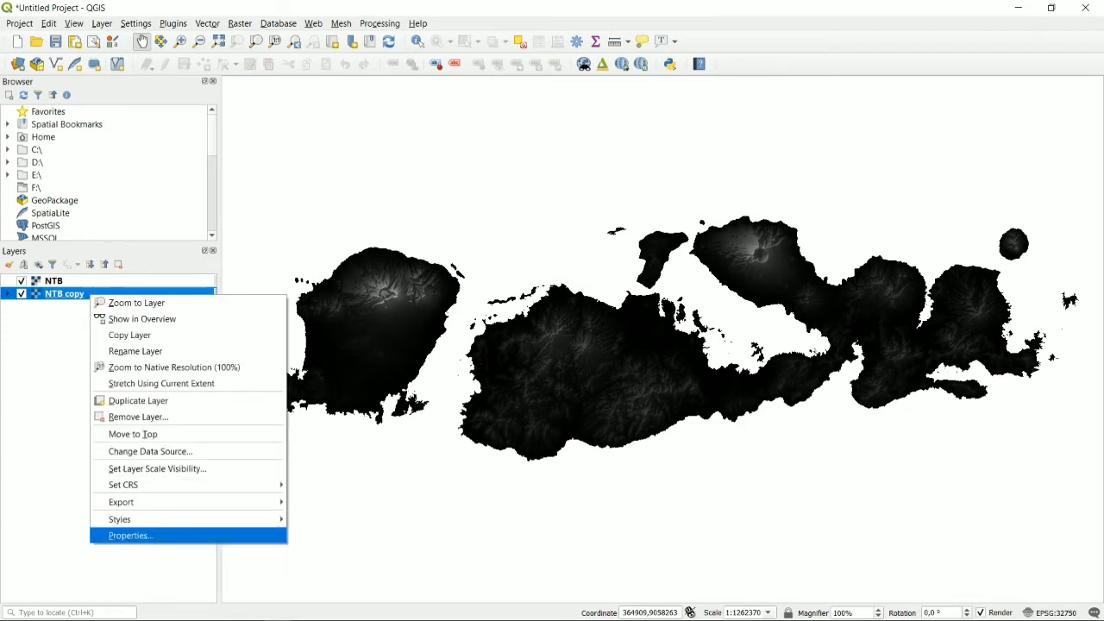
left_click(130, 536)
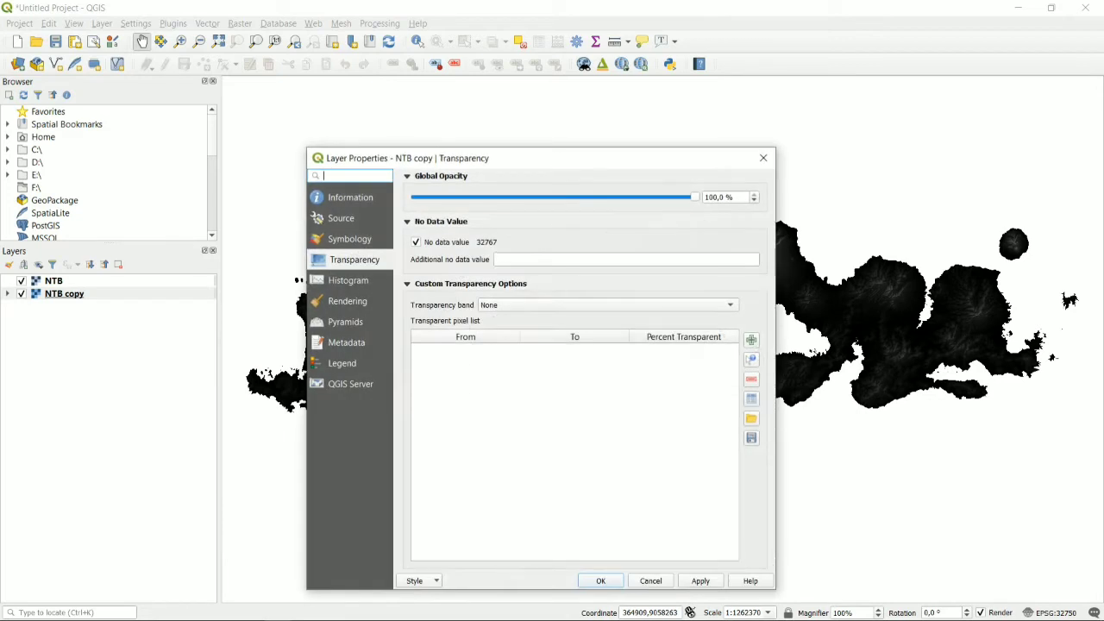
left_click(350, 239)
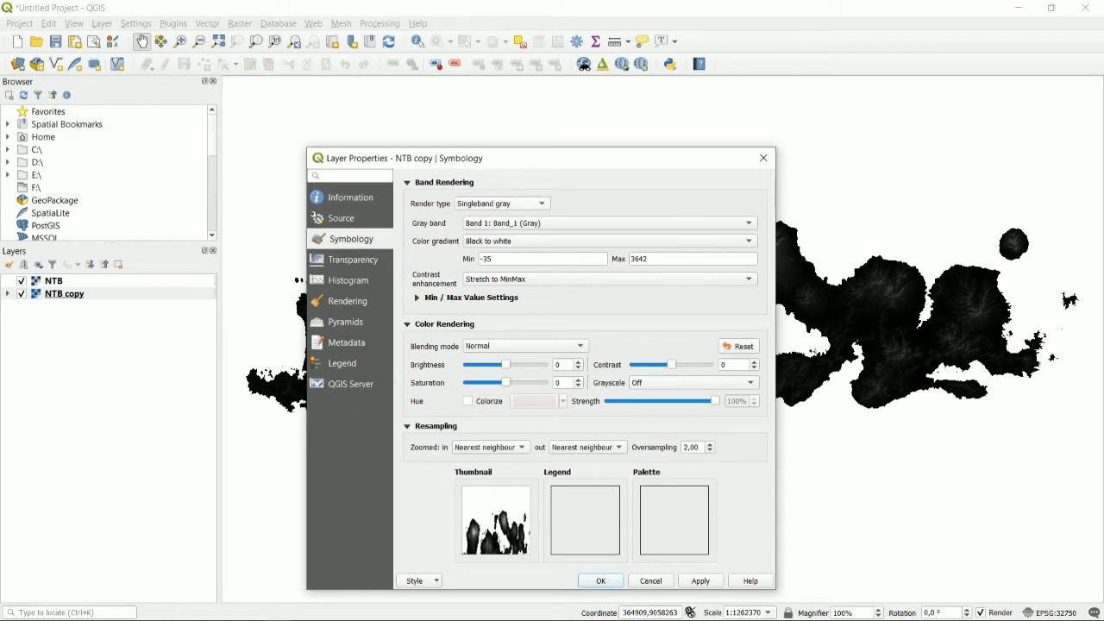
left_click(502, 204)
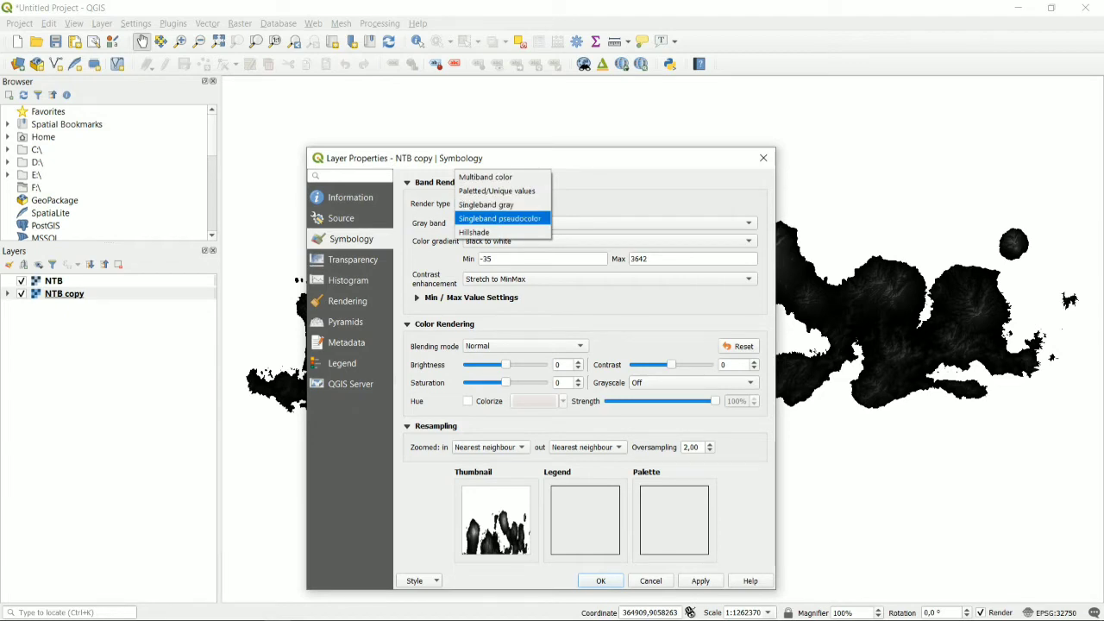
left_click(500, 218)
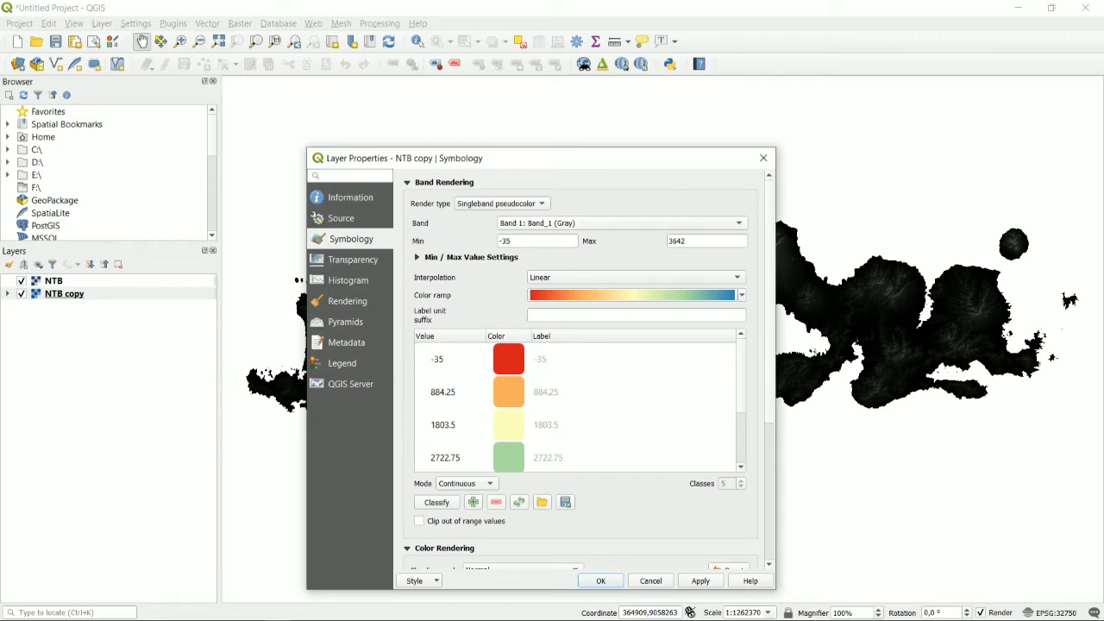
left_click(742, 295)
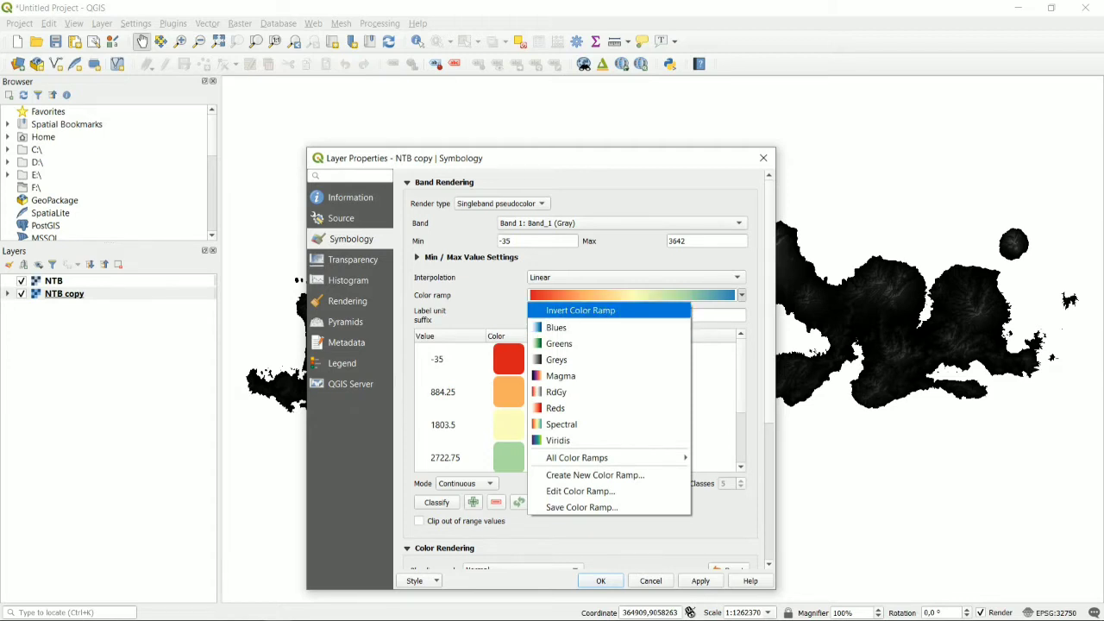
left_click(581, 311)
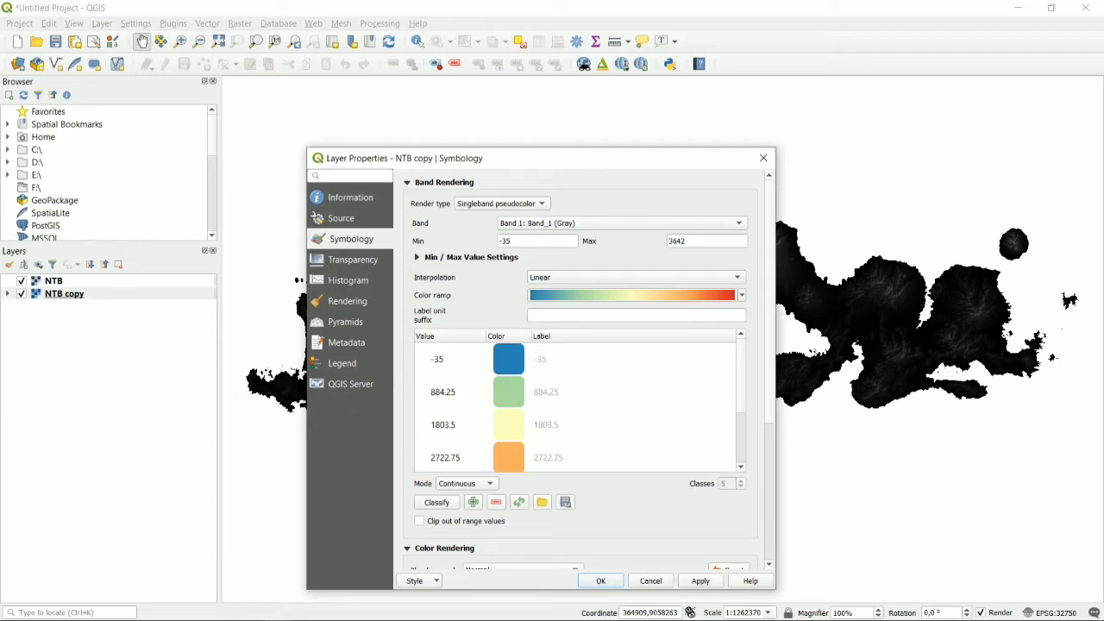
Change the color of the lowest class (-35) to dark green #0d8245 and apply the NTB copy styling
right_click(522, 354)
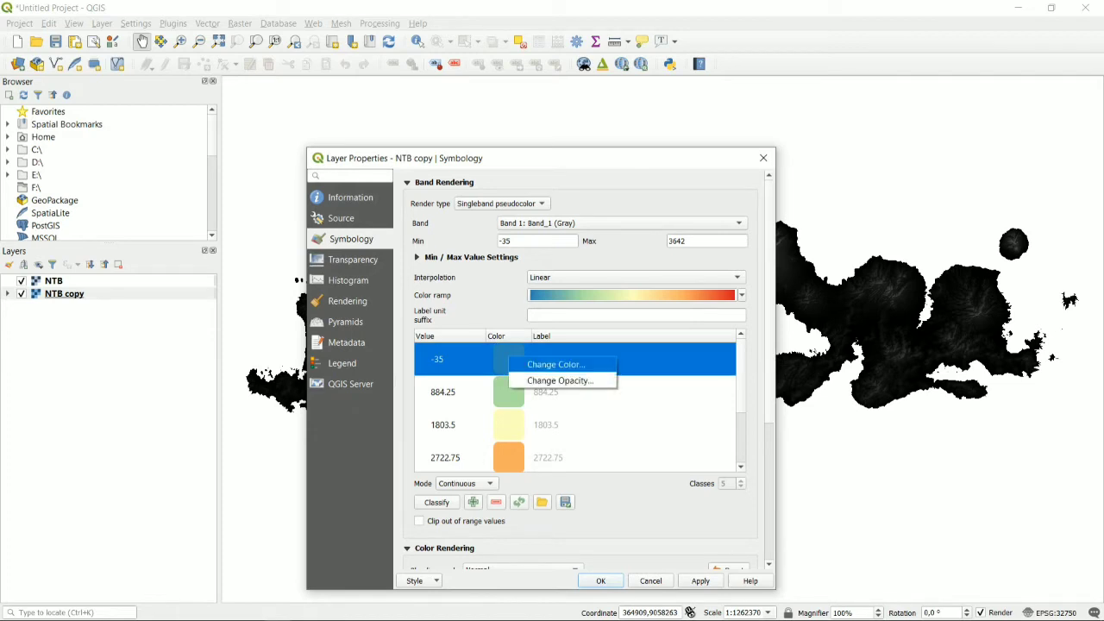
left_click(552, 362)
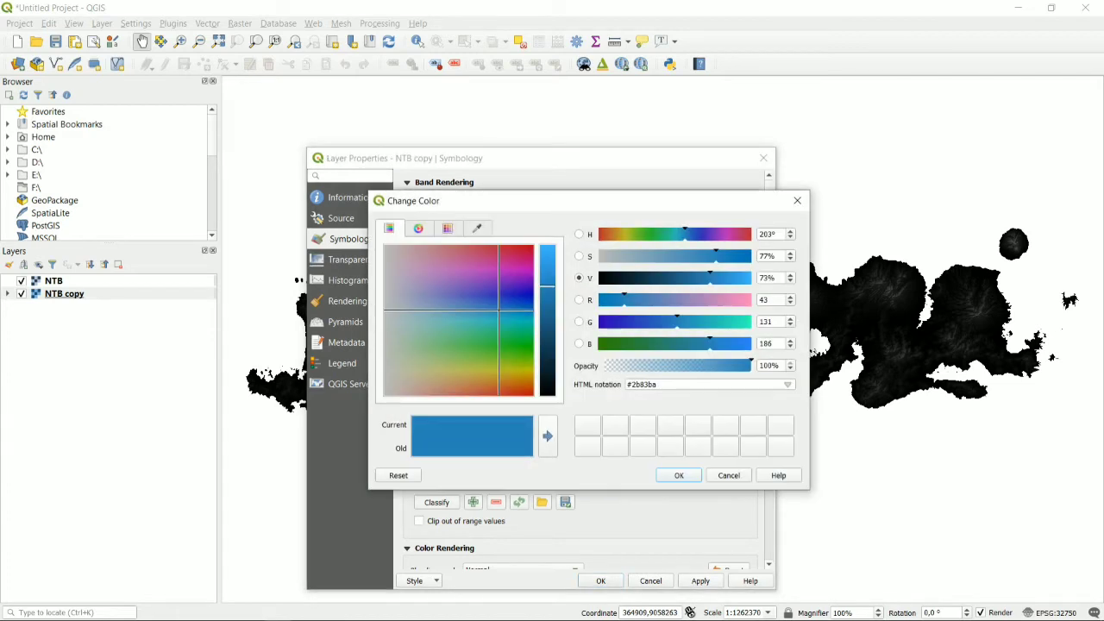
left_click_drag(508, 322, 518, 333)
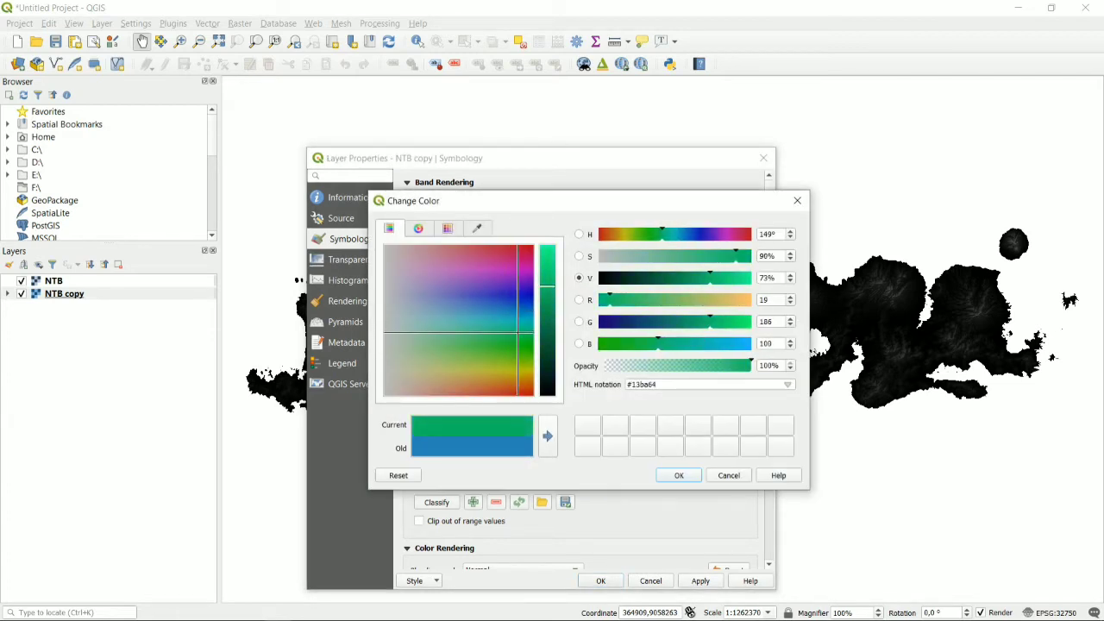
left_click_drag(547, 288, 547, 318)
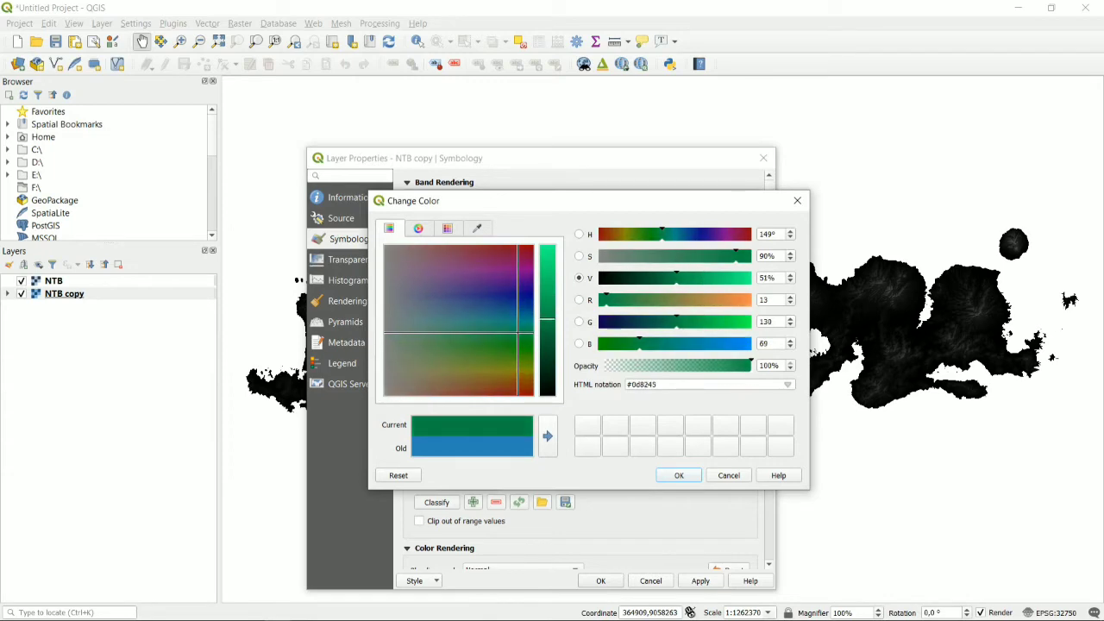
left_click(679, 475)
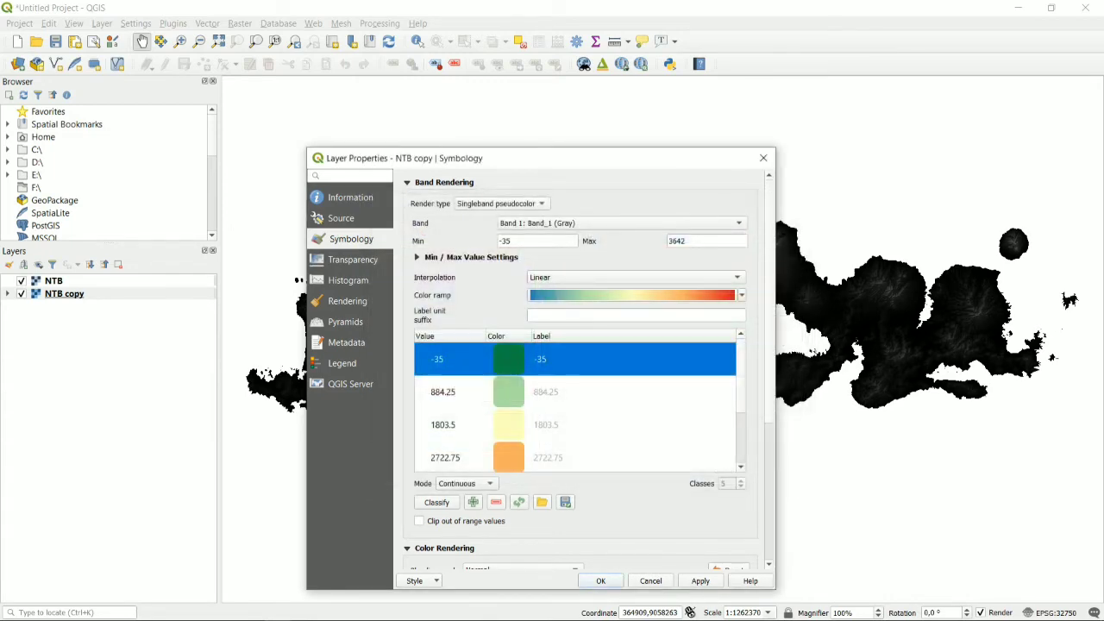
left_click(700, 580)
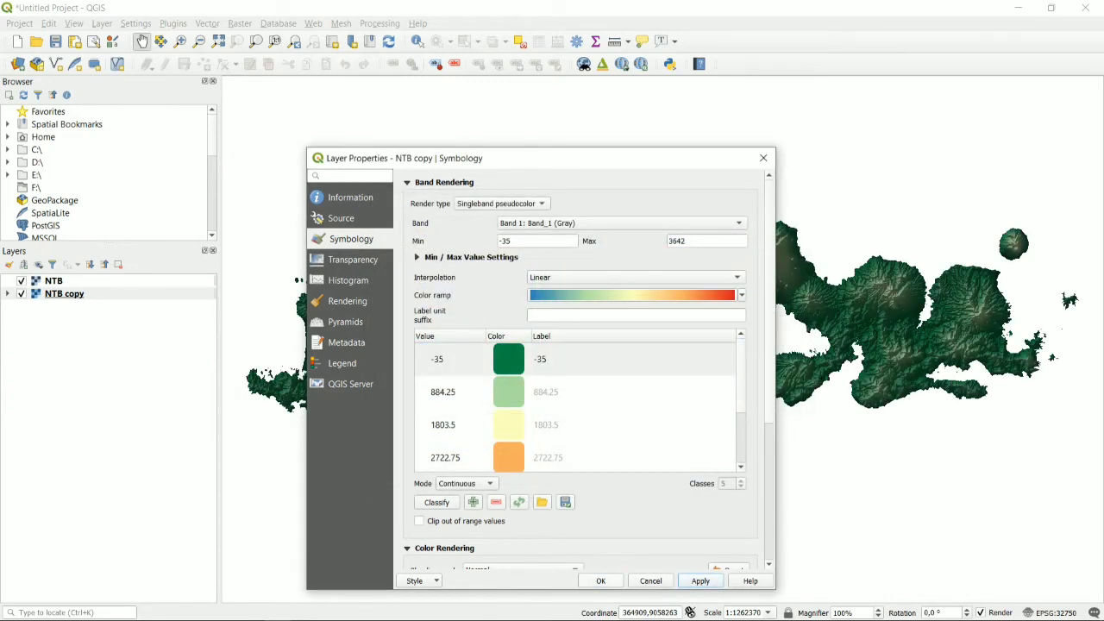
left_click(601, 580)
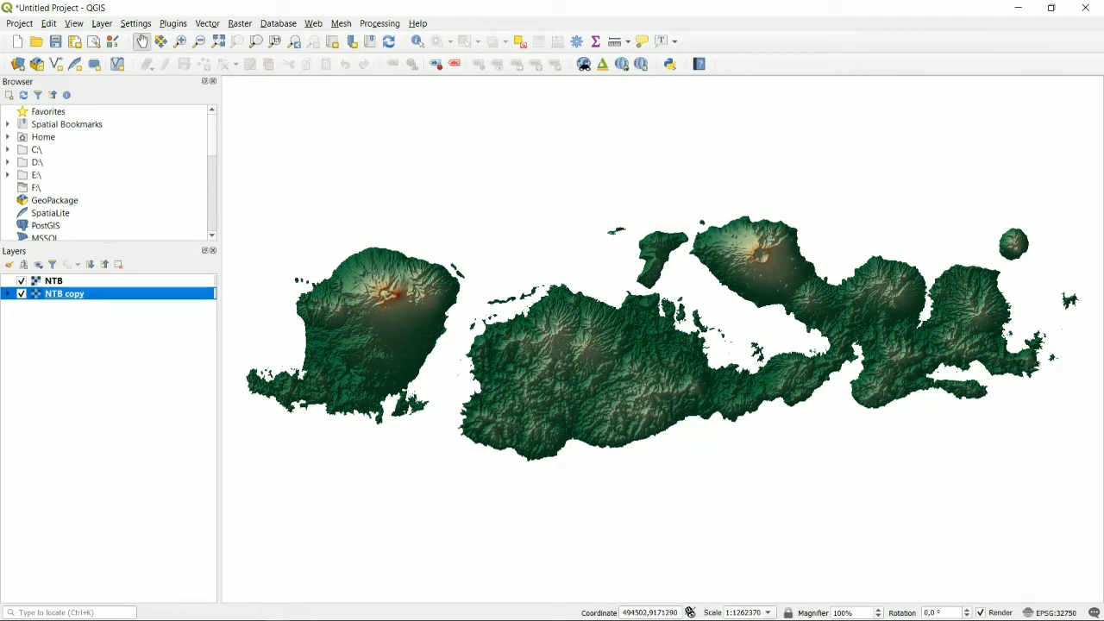
Open the Qgis2threejs Exporter, enable NTB copy as the DEM layer and tilt the 3D preview
left_click(313, 24)
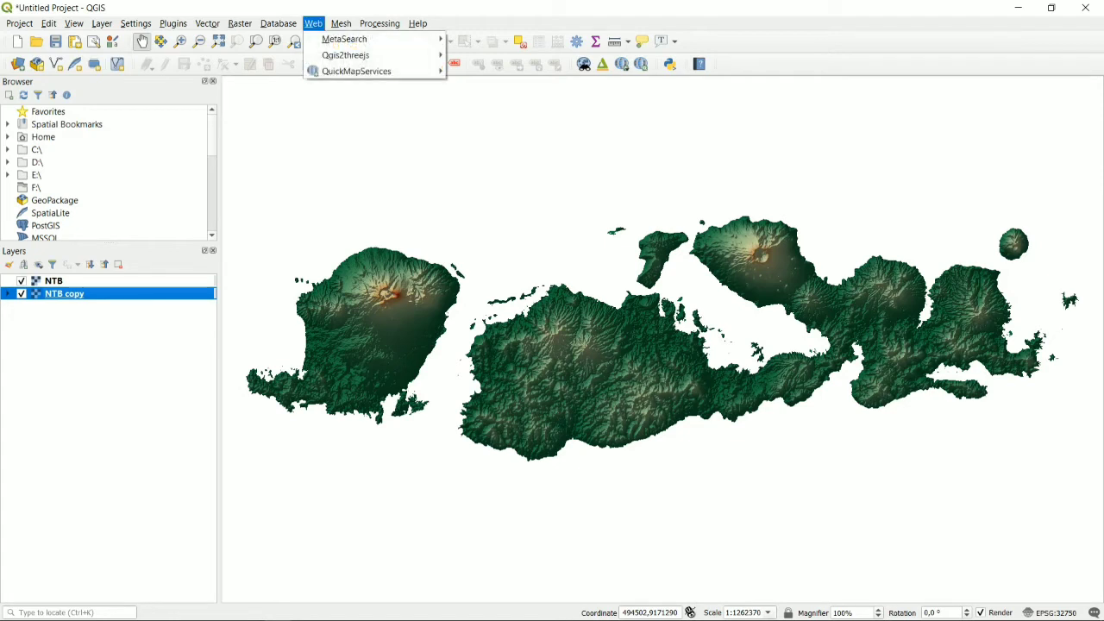
mouse_move(345, 55)
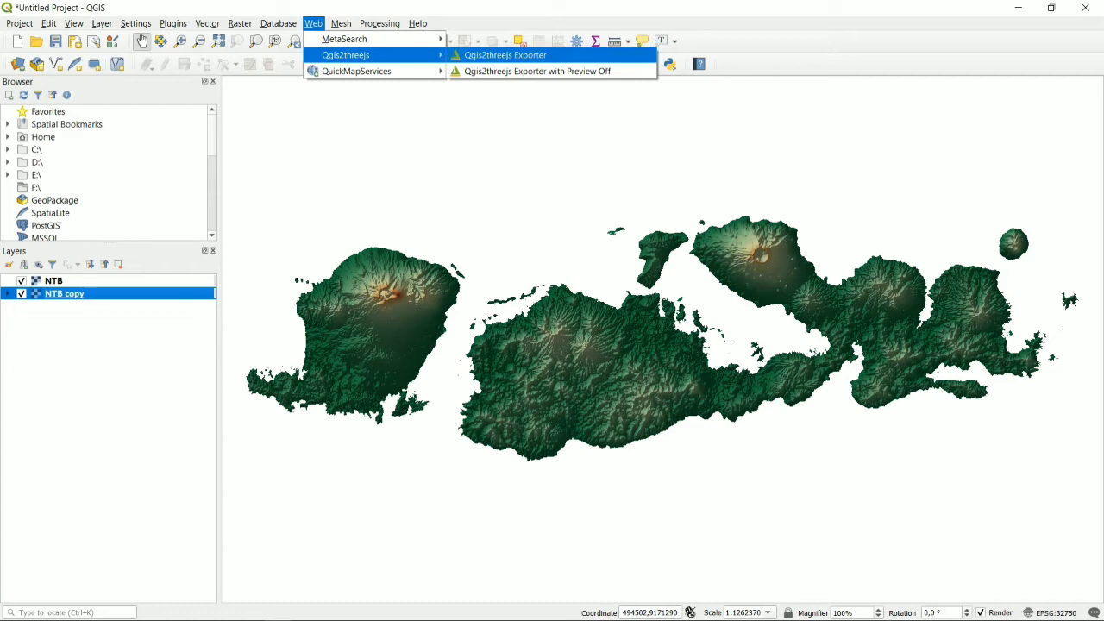
left_click(505, 55)
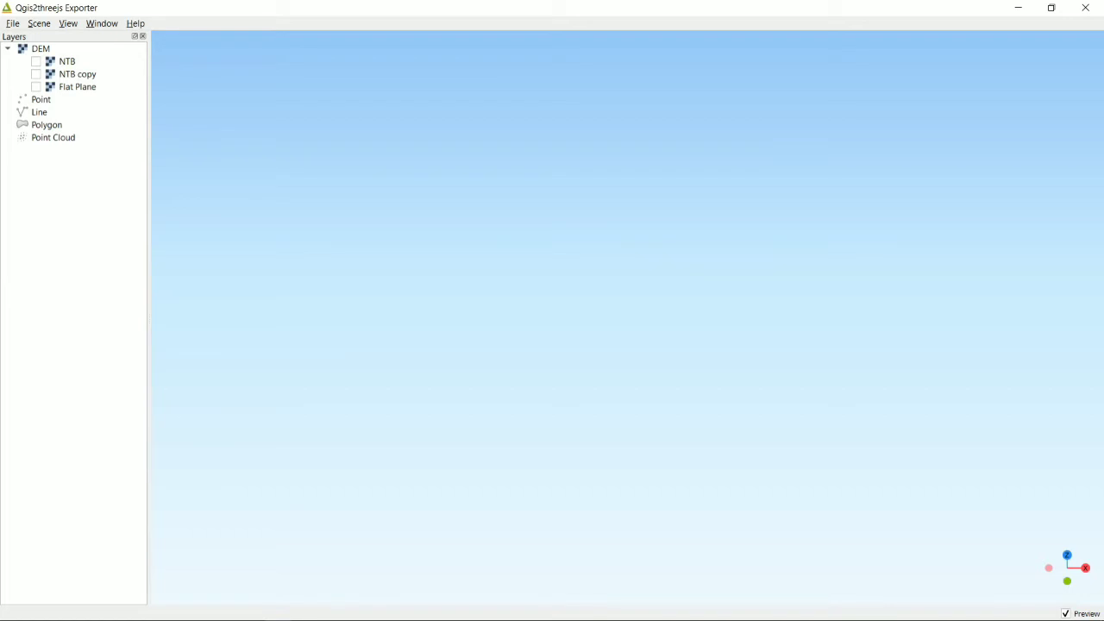
left_click(36, 74)
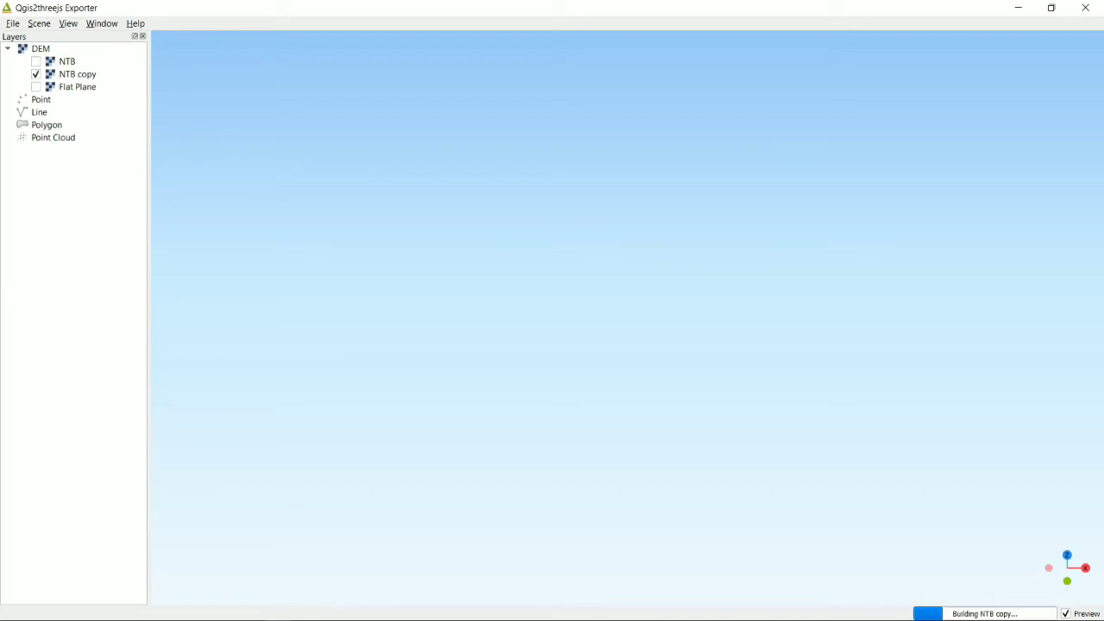
mouse_move(595, 345)
left_mouse_down()
mouse_move(665, 351)
mouse_move(700, 380)
mouse_move(602, 341)
mouse_move(615, 349)
left_mouse_up()
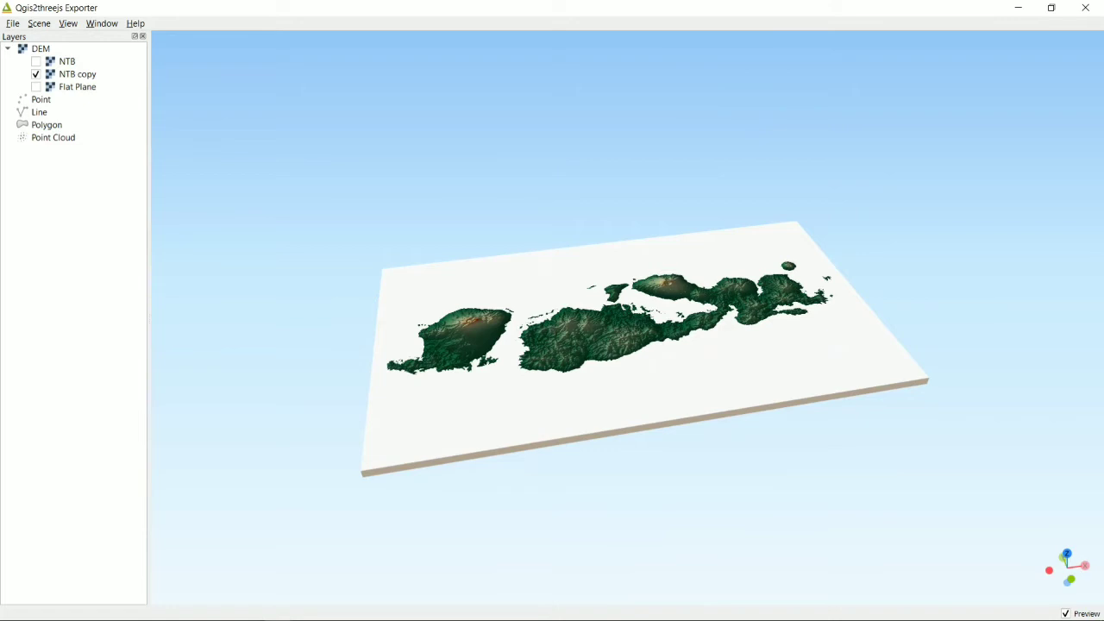
Set the NTB copy DEM's resampling level to 5 and texture width to 2048 px, then apply and close its properties
left_click(77, 74)
right_click(74, 74)
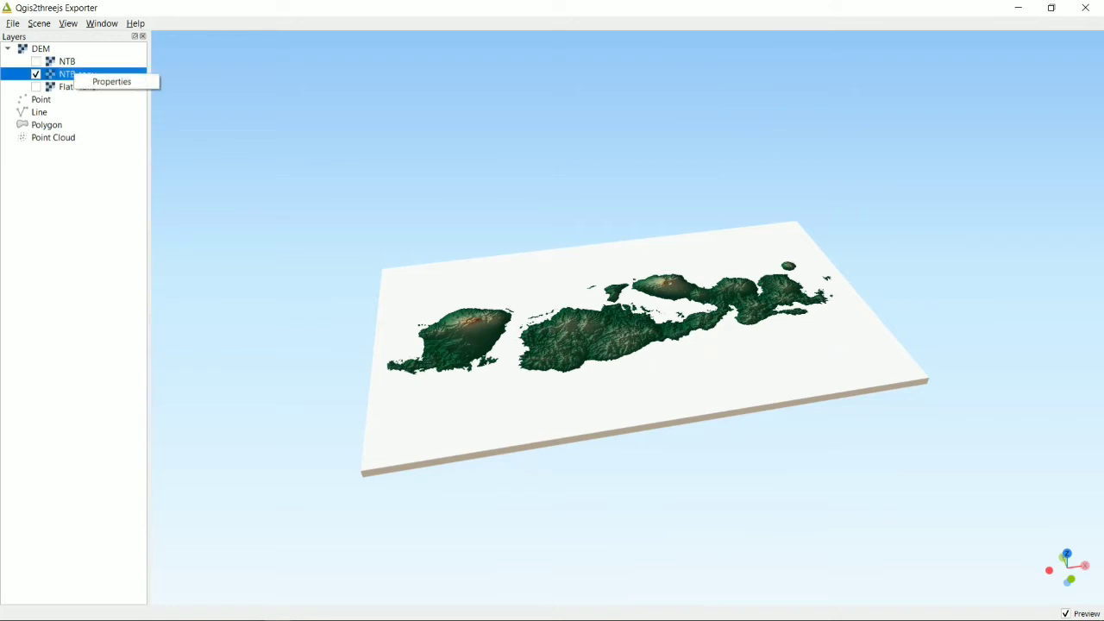
left_click(112, 81)
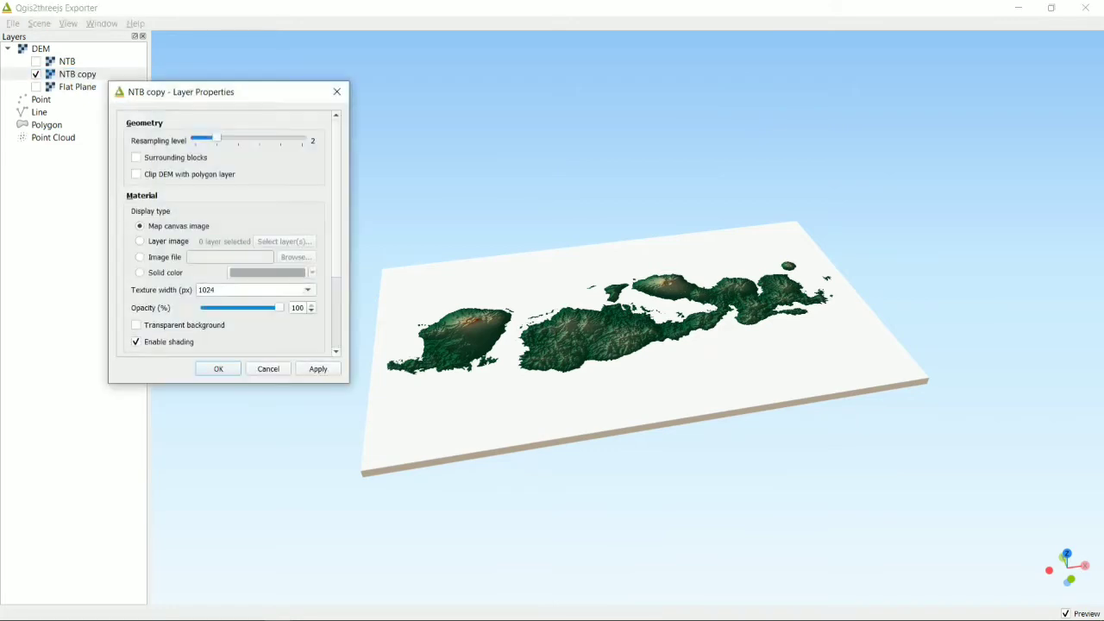
left_click_drag(184, 92, 309, 105)
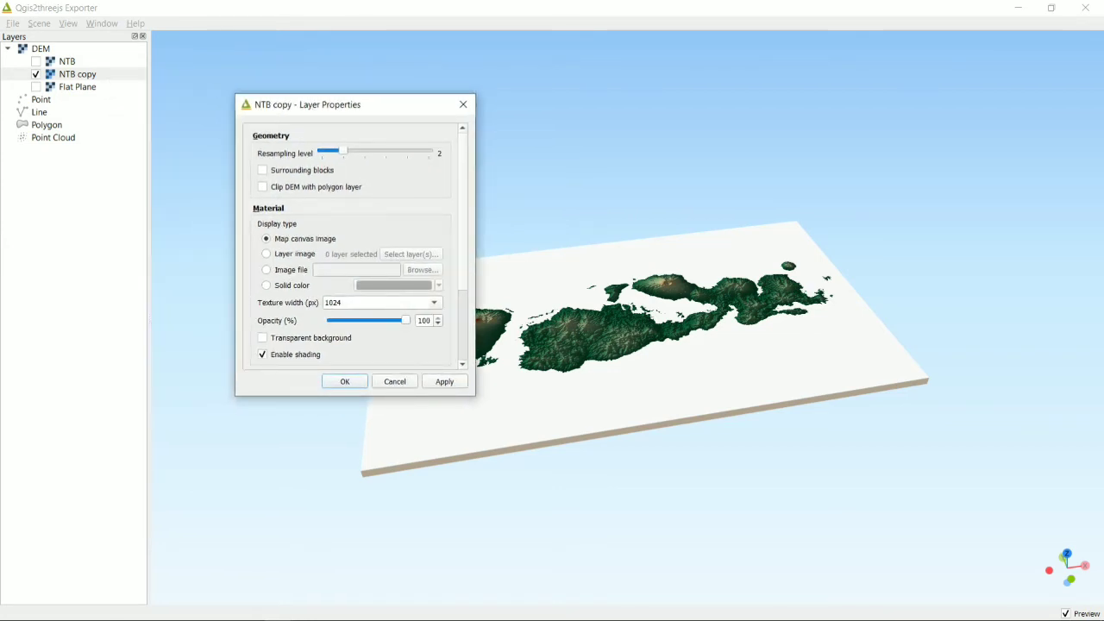
left_click(417, 151)
left_click(417, 151)
left_click(418, 151)
left_click(434, 302)
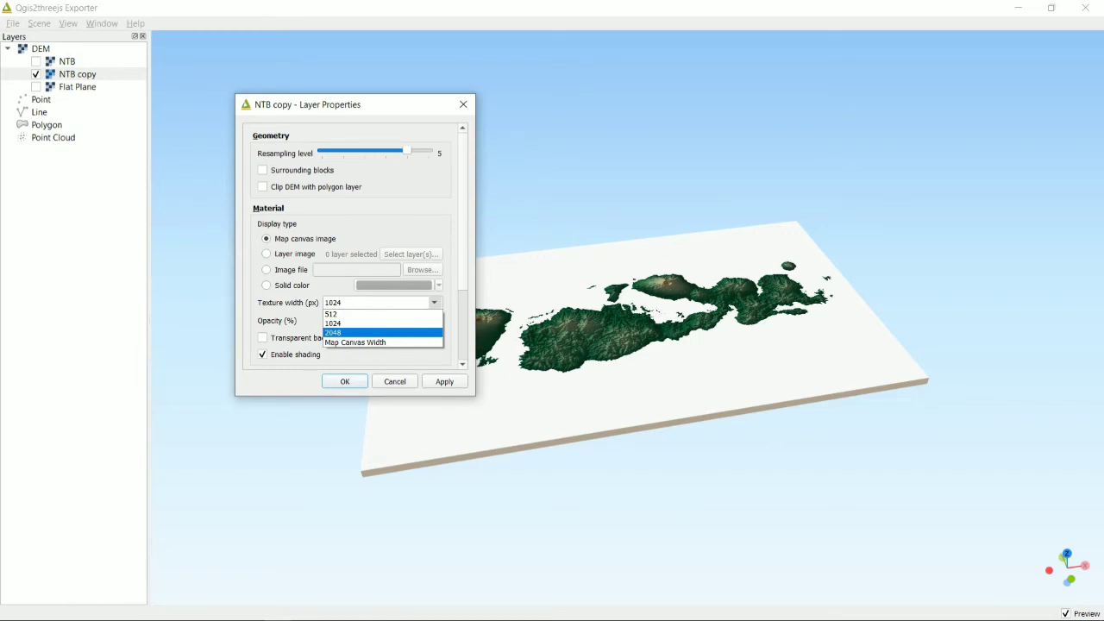
key("Return")
left_click(444, 381)
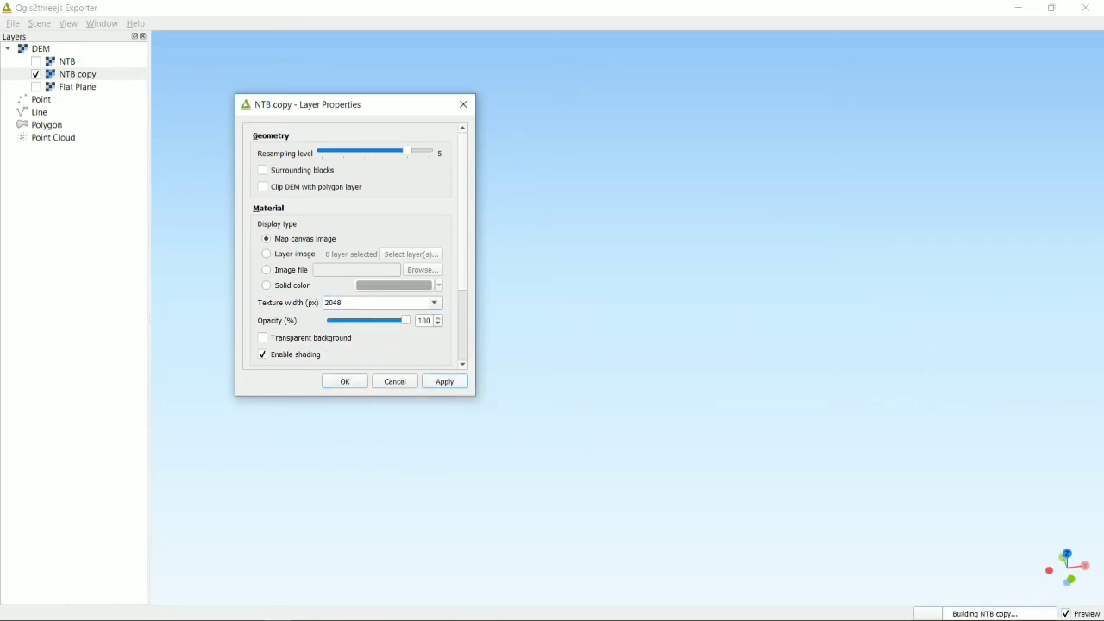
left_click(345, 382)
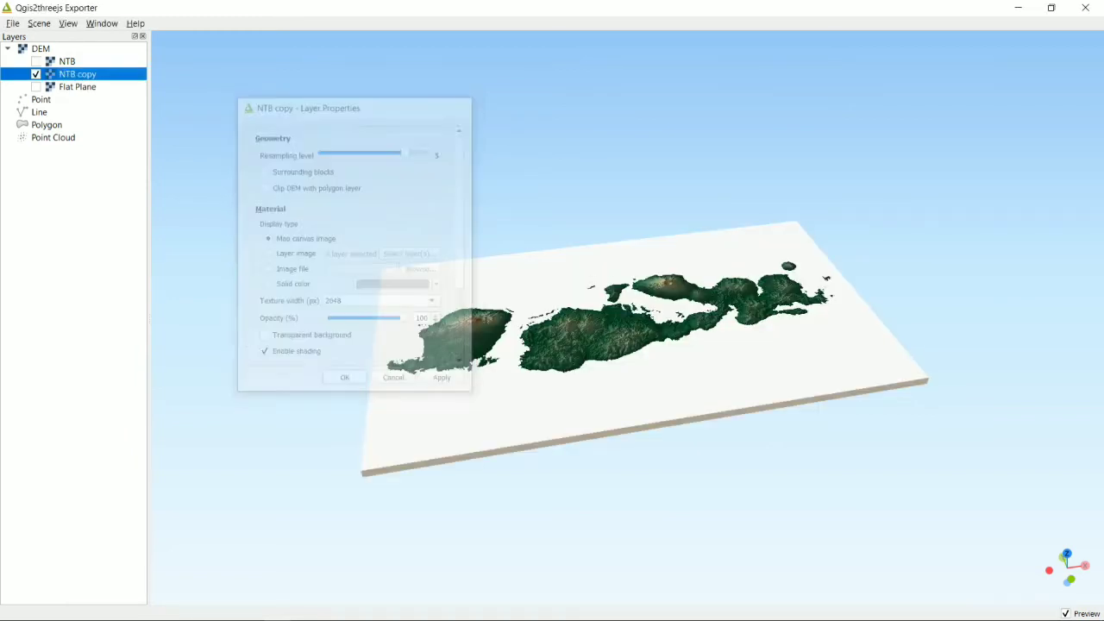
Set the scene's vertical exaggeration to 7.5, then apply and close the scene settings
left_click_drag(587, 380, 570, 367)
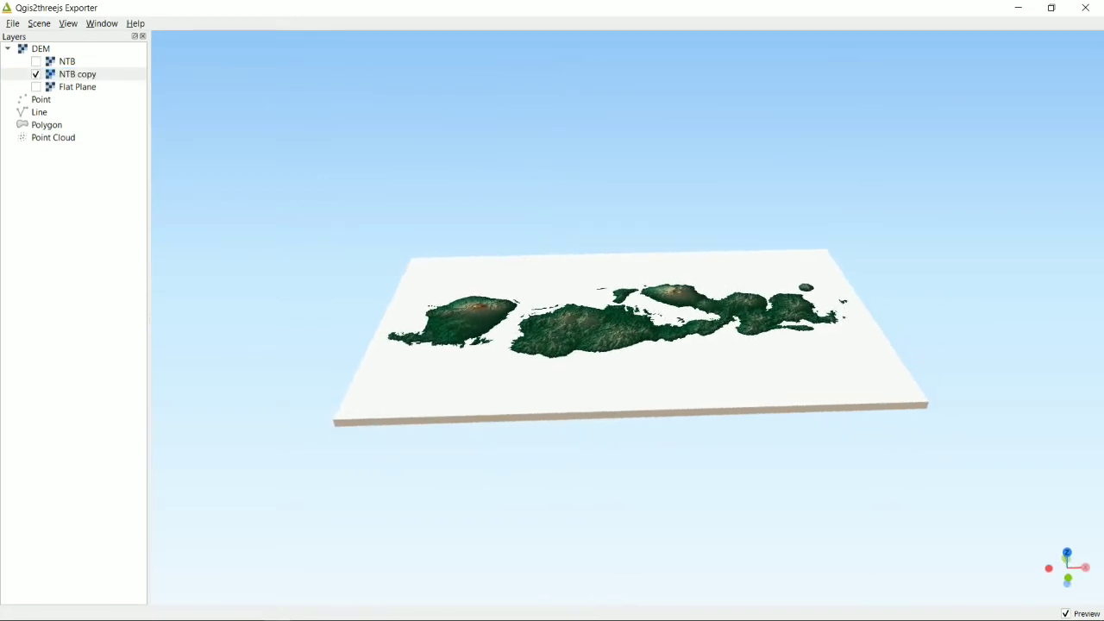
left_click(39, 23)
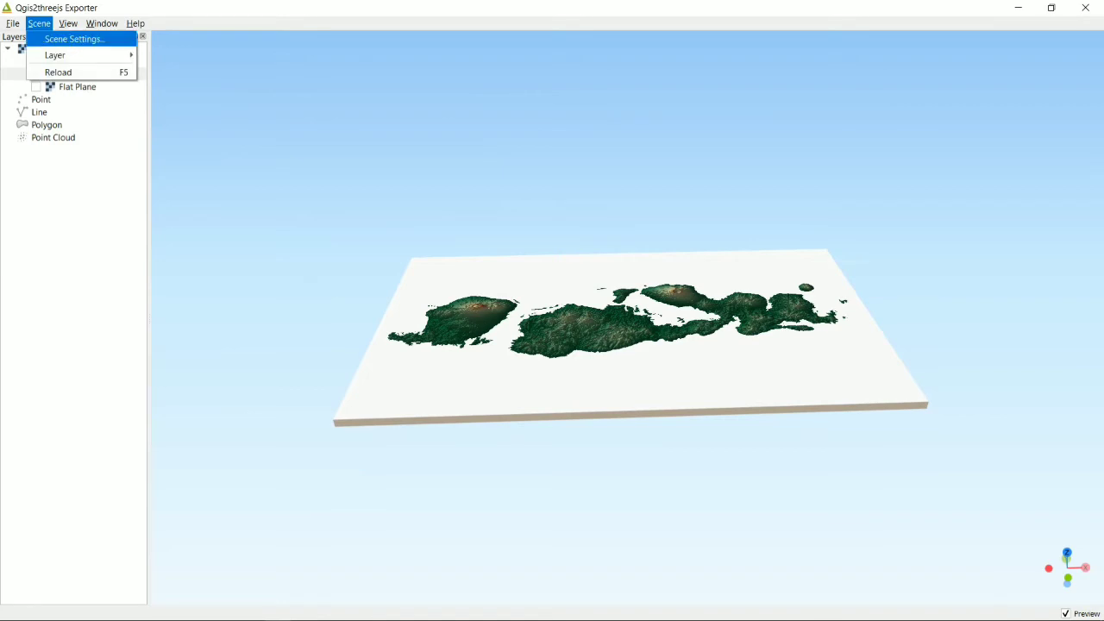
key("Return")
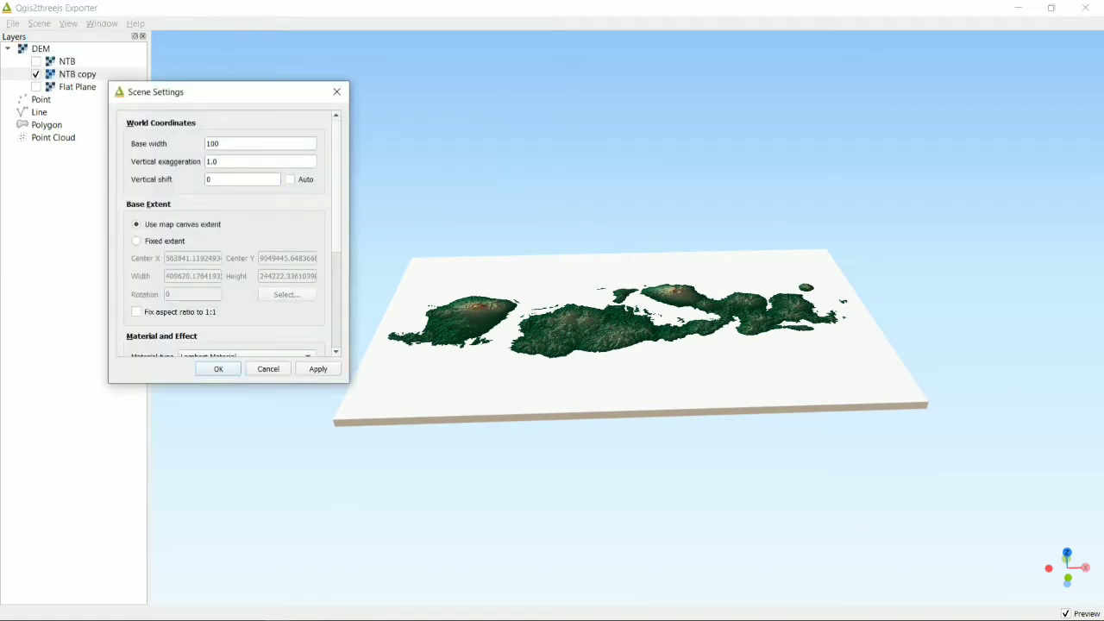
left_click_drag(214, 93, 371, 138)
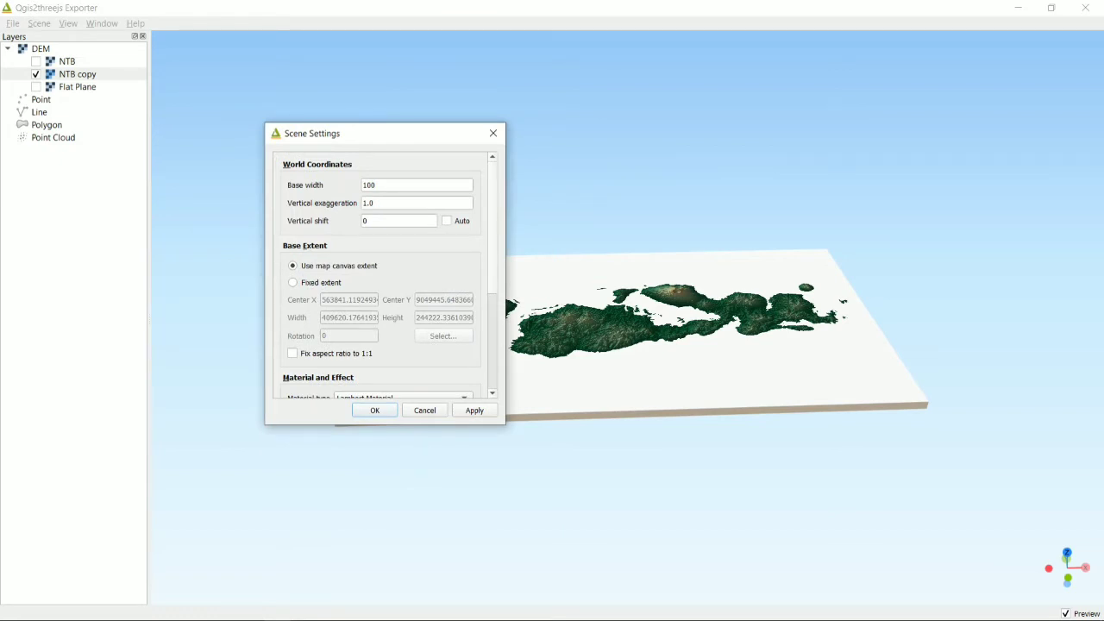
left_click_drag(381, 204, 361, 204)
type("7.5")
left_click(474, 409)
left_click(375, 410)
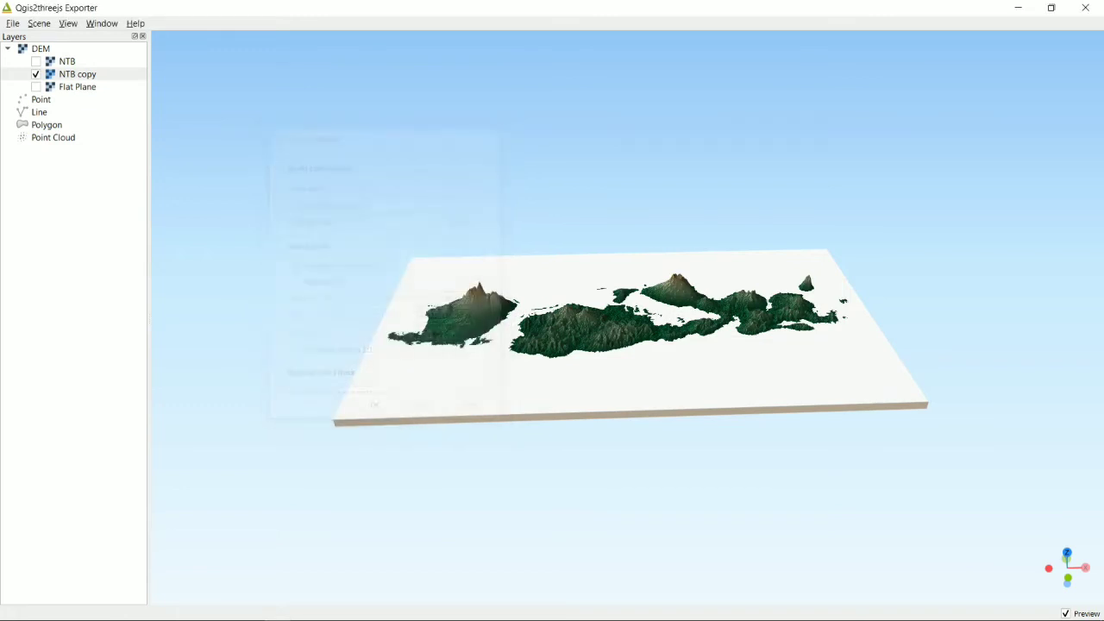
Close the 3D exporter and add the Google Satellite basemap from QuickMapServices to the project
left_click_drag(552, 345, 660, 348)
scroll(641, 347, "up", 3)
scroll(627, 345, "up", 4)
scroll(572, 346, "up", 3)
left_click(1085, 7)
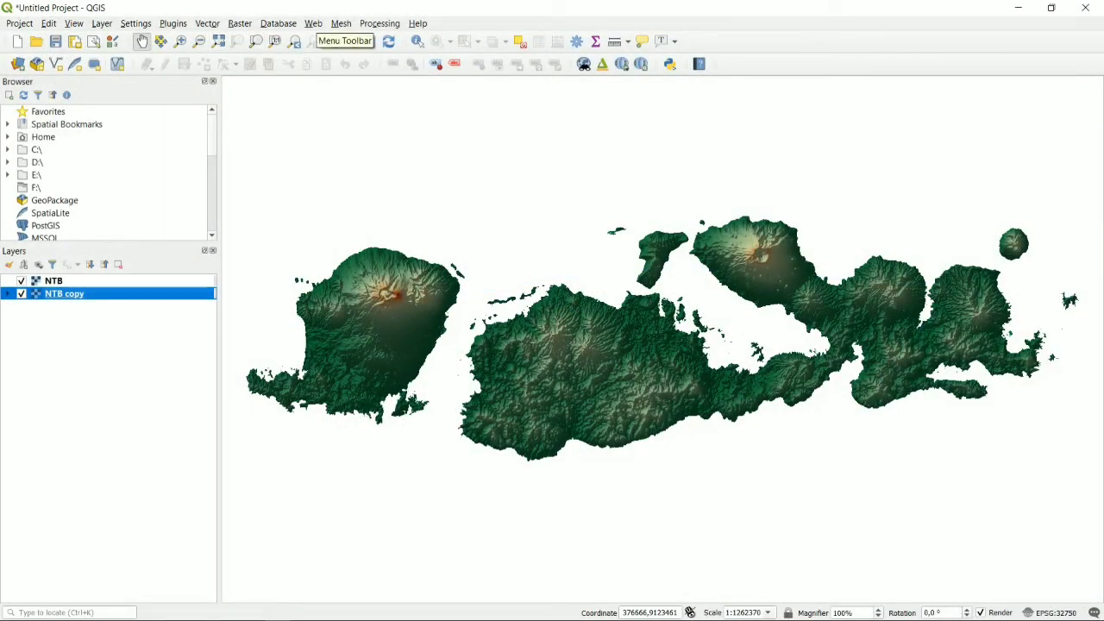
left_click(313, 24)
mouse_move(356, 71)
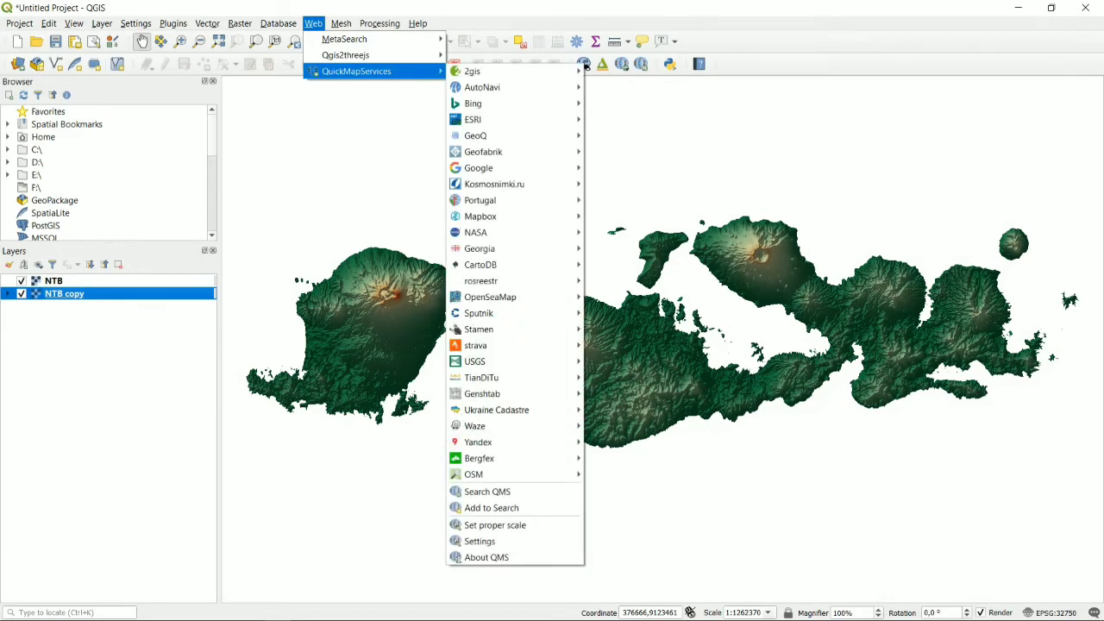
mouse_move(509, 167)
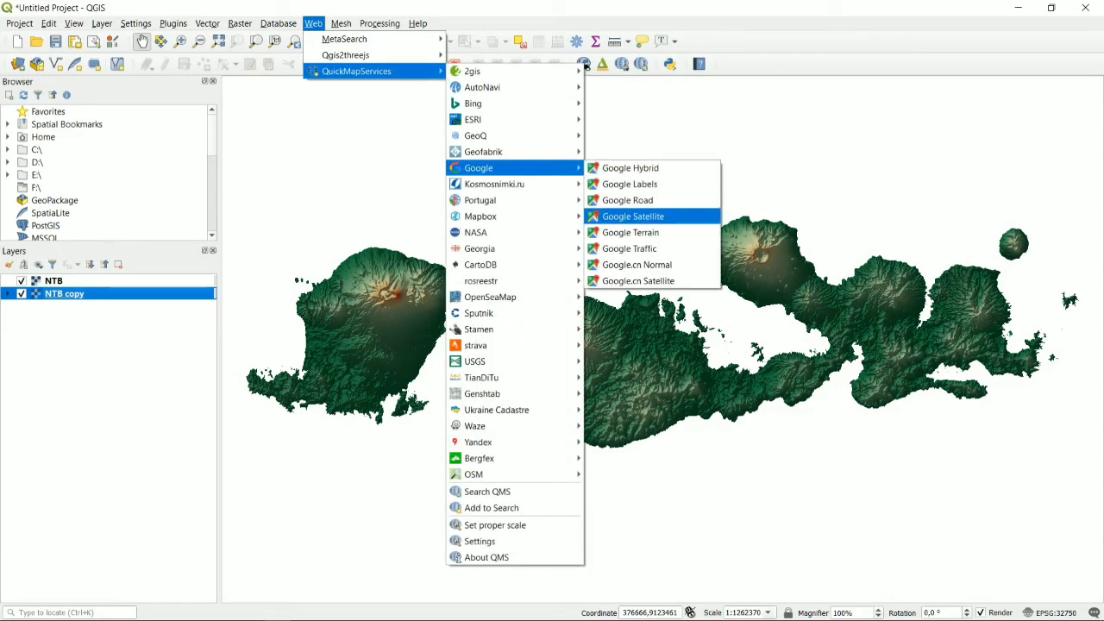
left_click(633, 216)
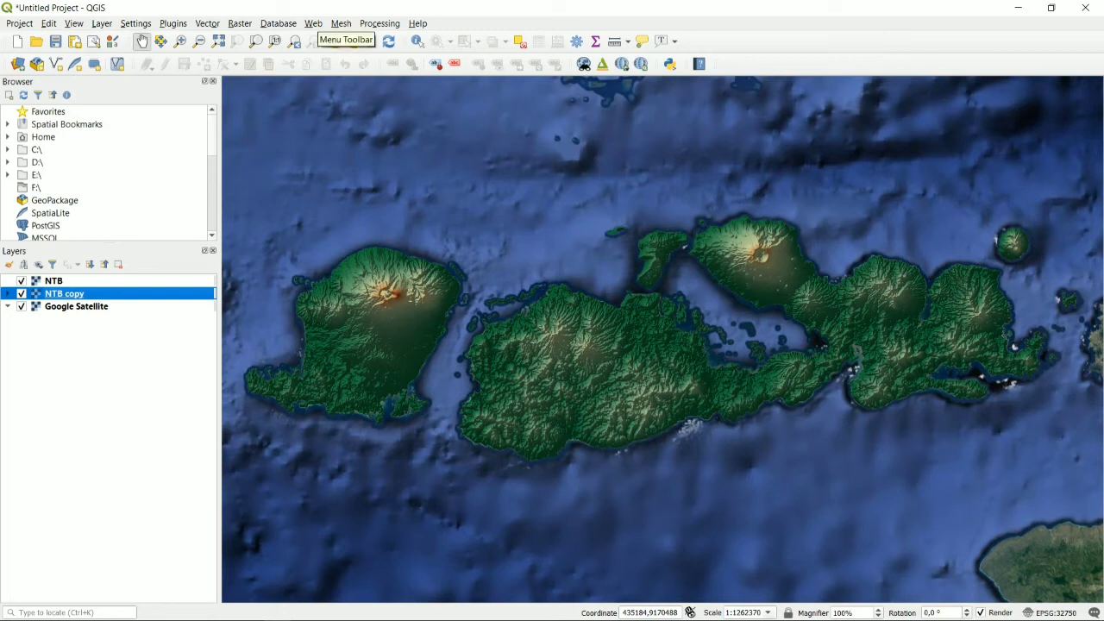
Reopen the Qgis2threejs Exporter, examine the terrain with the satellite basemap in the 3D preview, and close it
left_click(314, 23)
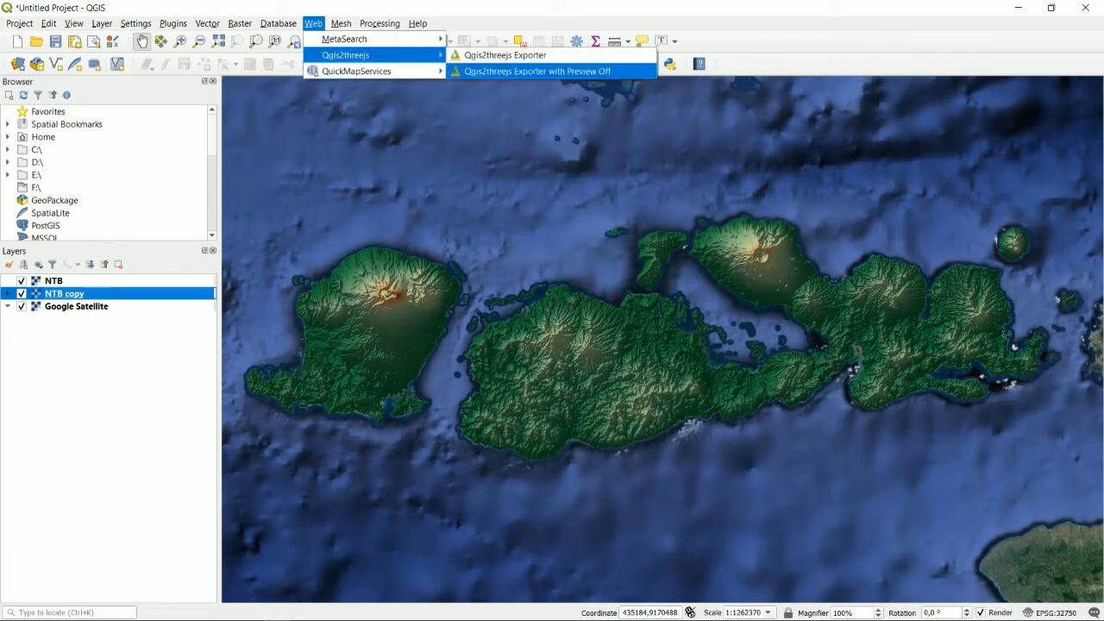
left_click(505, 55)
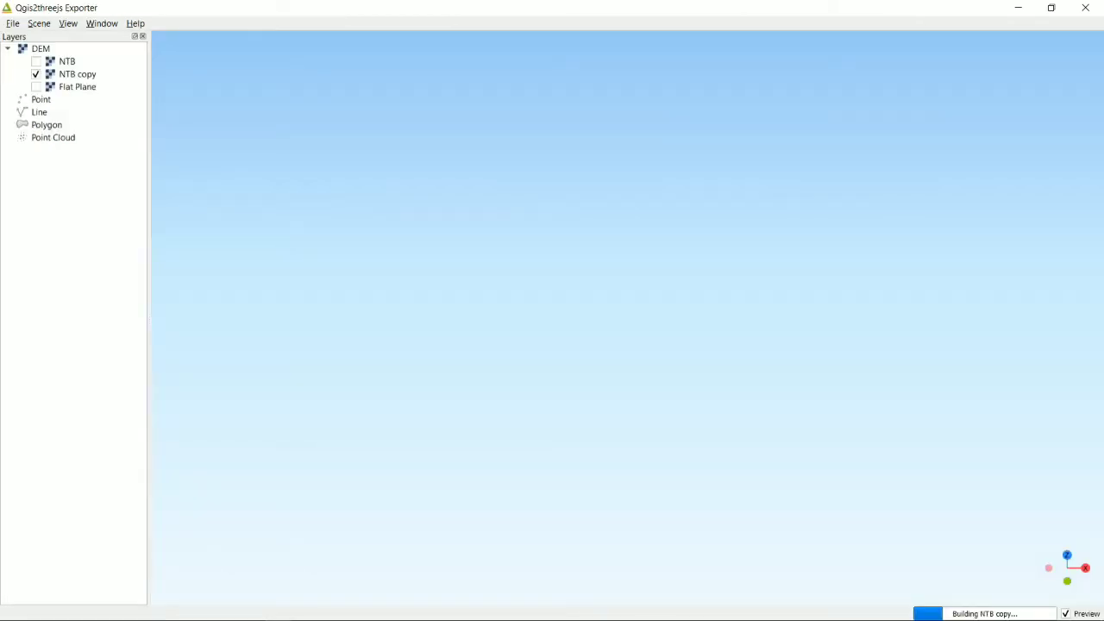
left_click_drag(535, 327, 605, 290)
scroll(672, 289, "up", 6)
scroll(610, 323, "down", 2)
left_click(1085, 7)
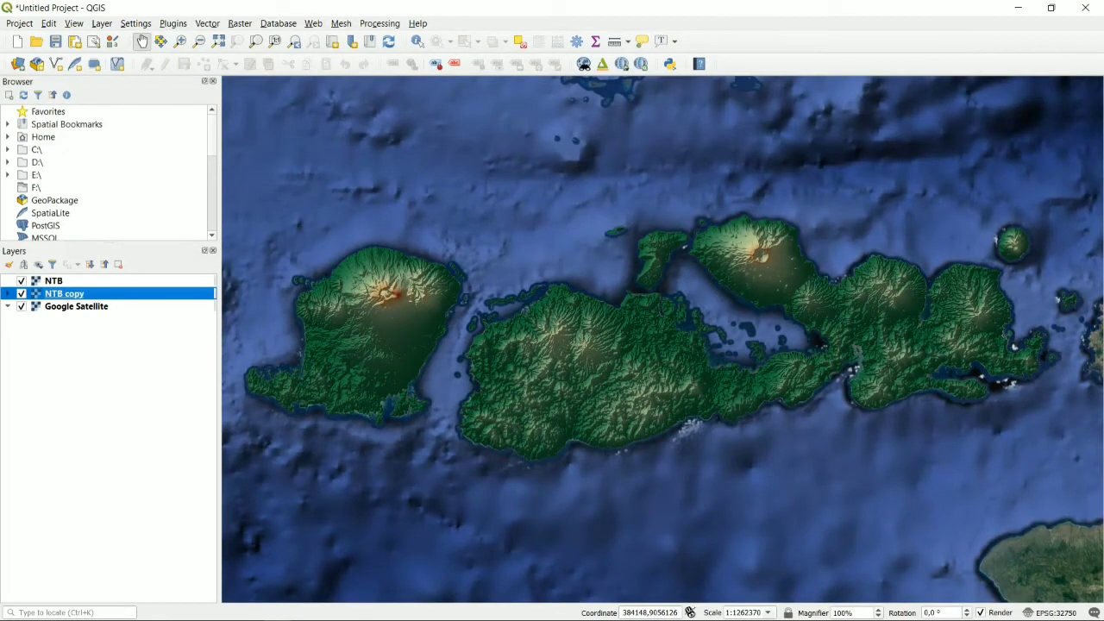
Hide the NTB hillshade layer and check the recolored terrain in the Qgis2threejs Exporter before closing it
left_click(22, 281)
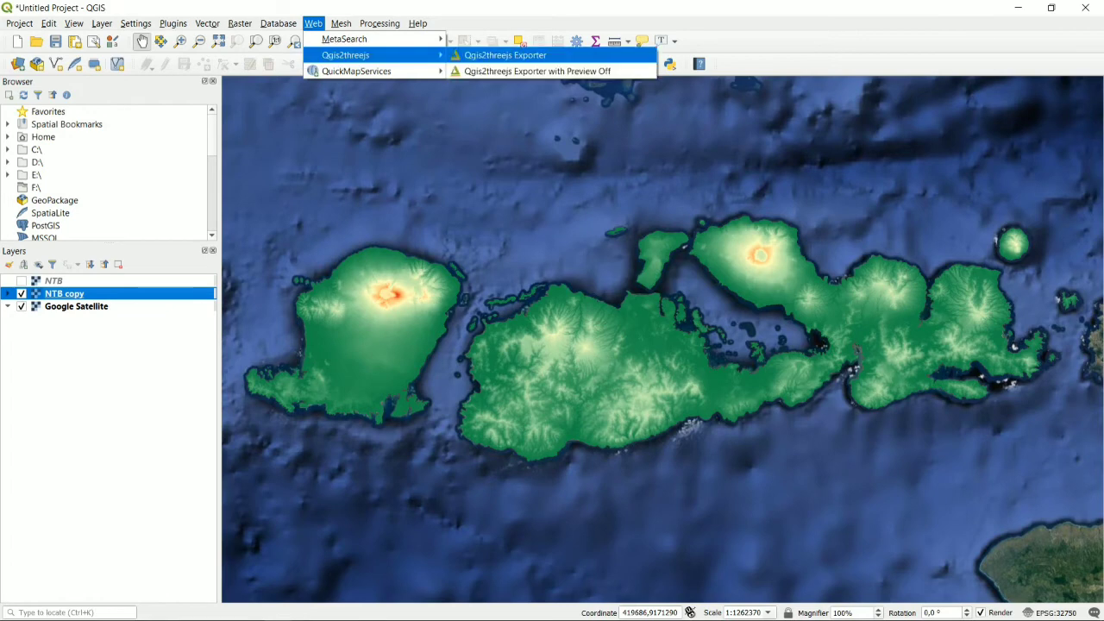
left_click(505, 55)
left_click_drag(603, 371, 631, 379)
scroll(628, 324, "up", 10)
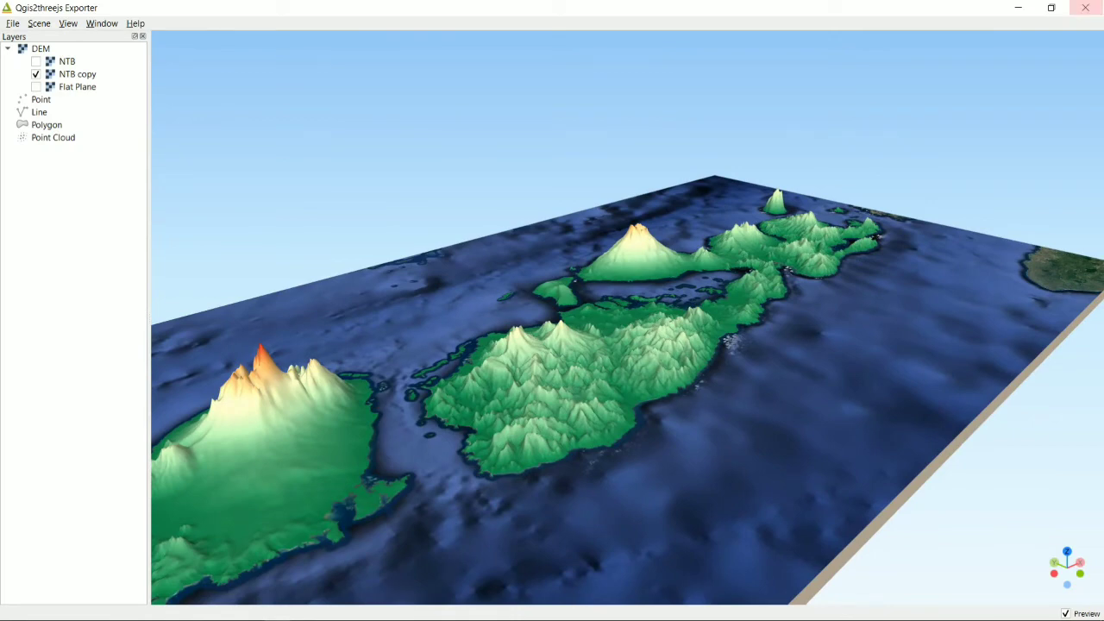
left_click(1085, 7)
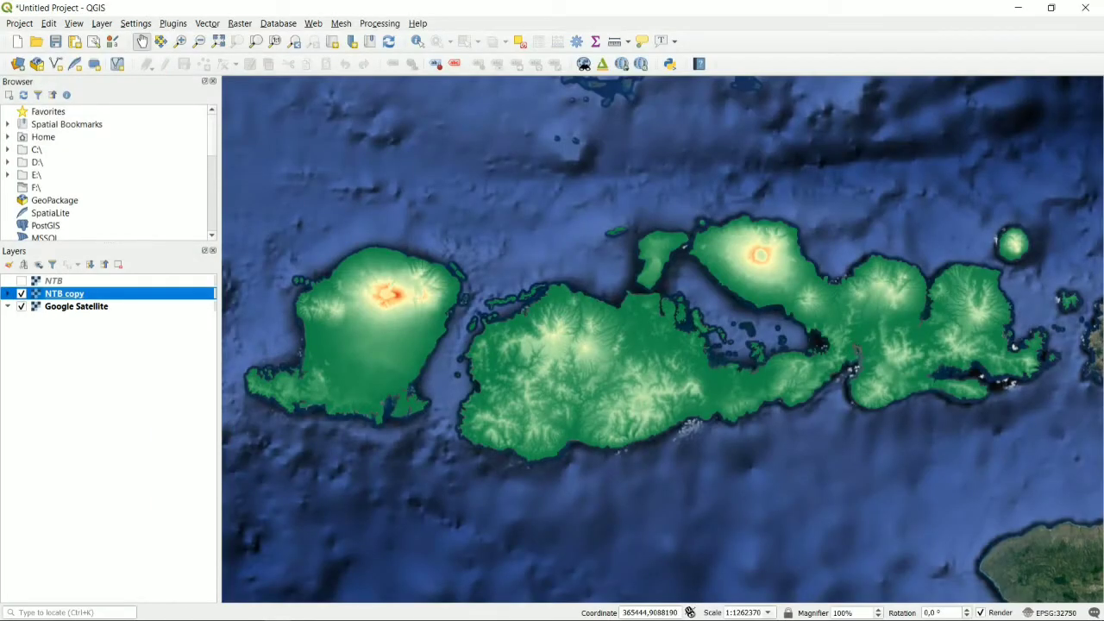
Add the river shapefile sungai_ntb.shp from the aceng folder as a vector layer
left_click(101, 23)
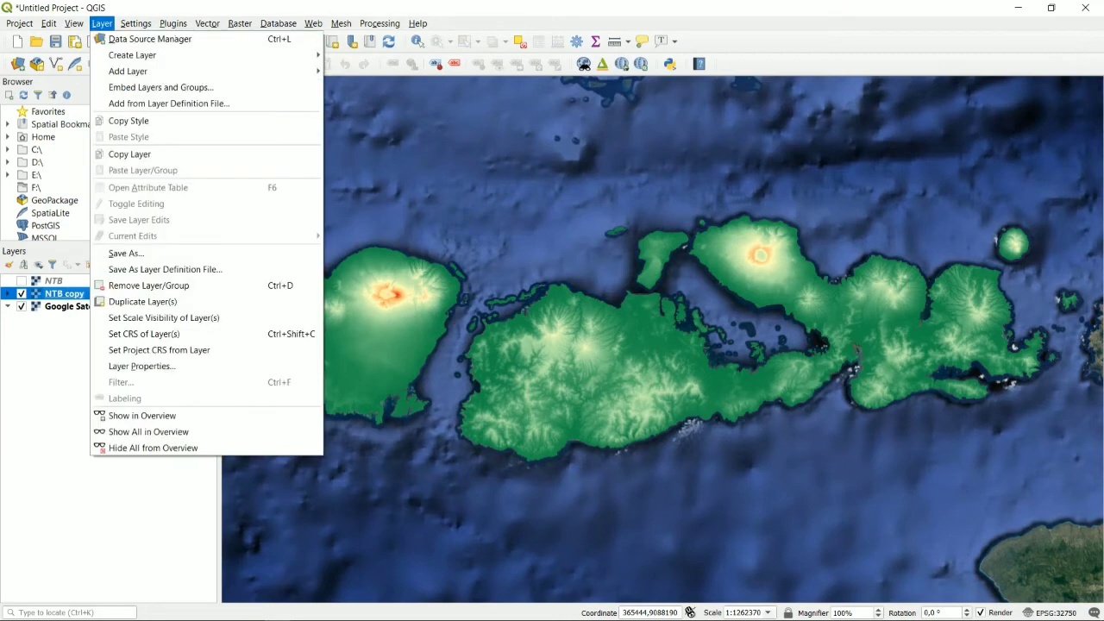
mouse_move(129, 71)
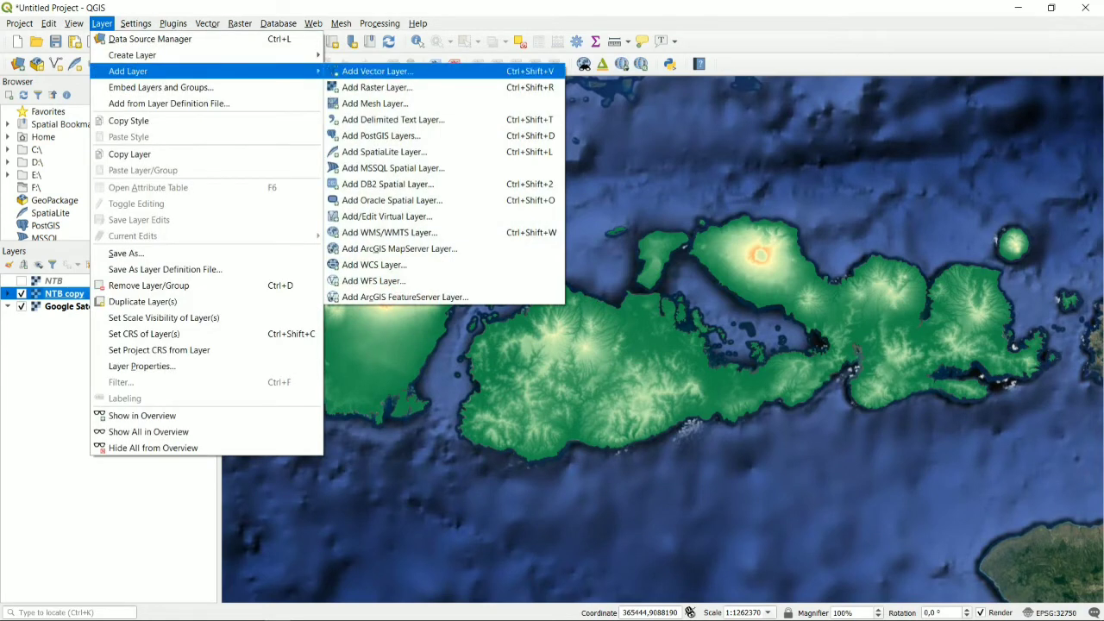
left_click(377, 72)
left_click(866, 327)
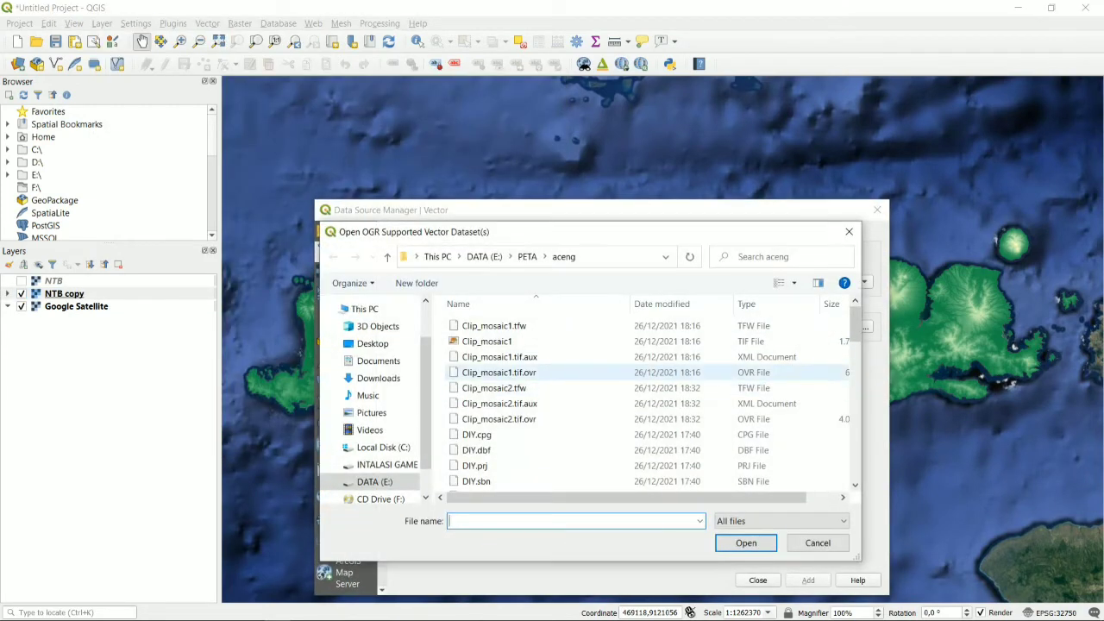
scroll(646, 358, "down", 3)
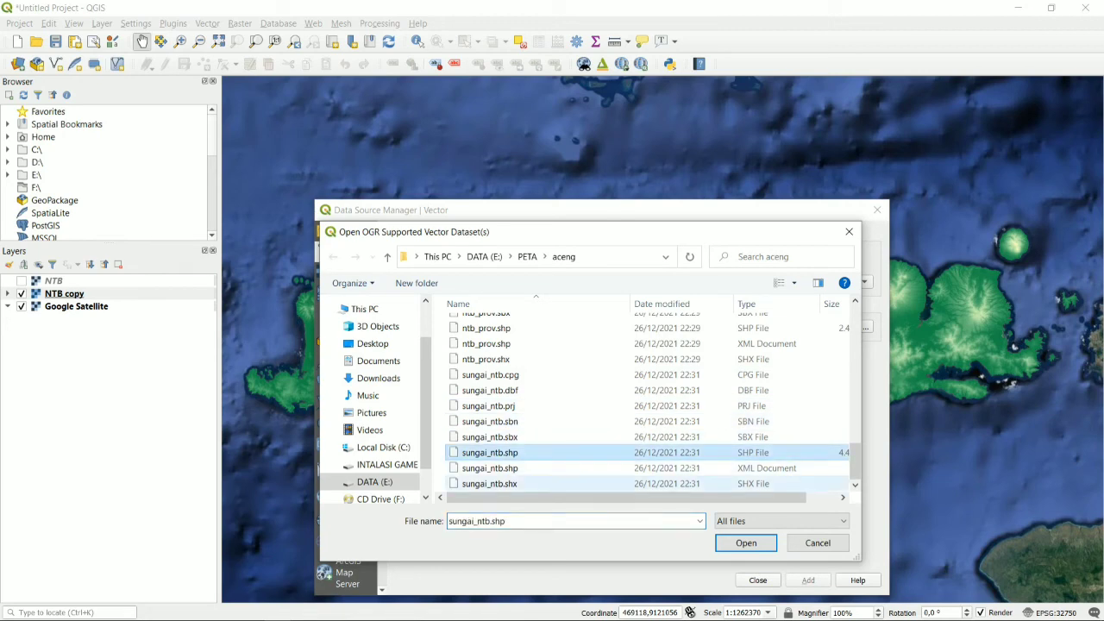
left_click(746, 543)
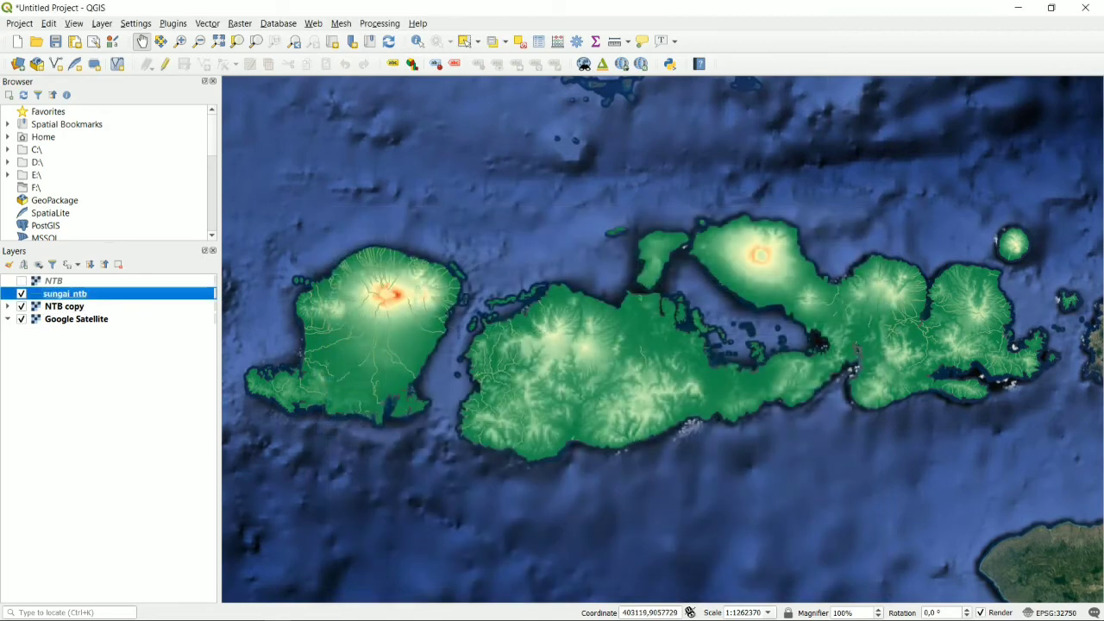
Style the sungai_ntb layer with the simple blue line symbol and view the rivers in the Qgis2threejs Exporter
double_click(66, 294)
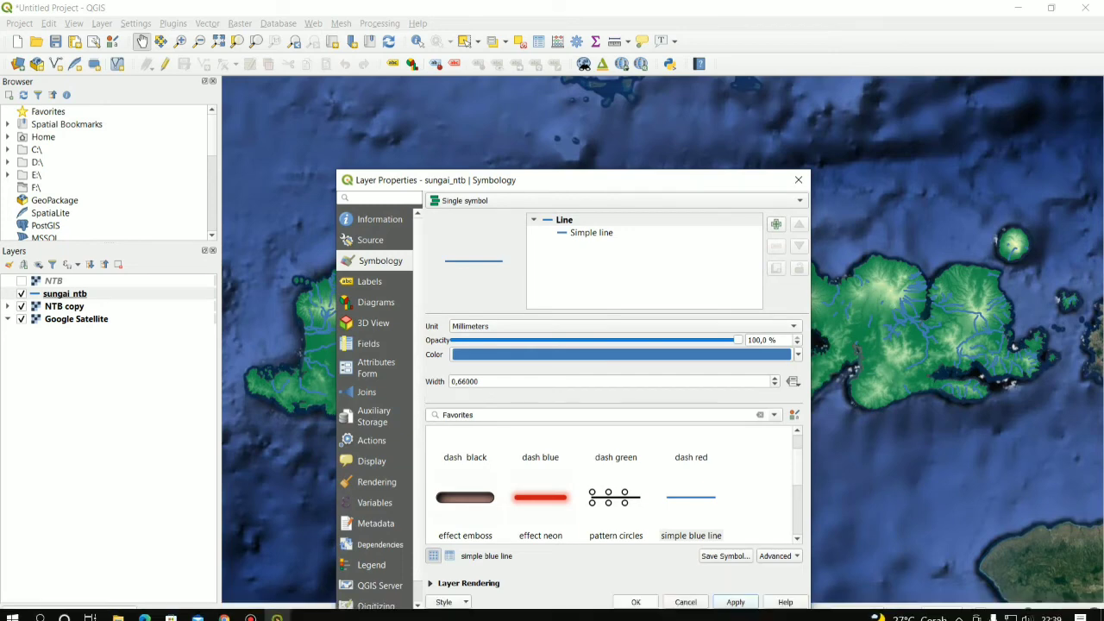
left_click(636, 602)
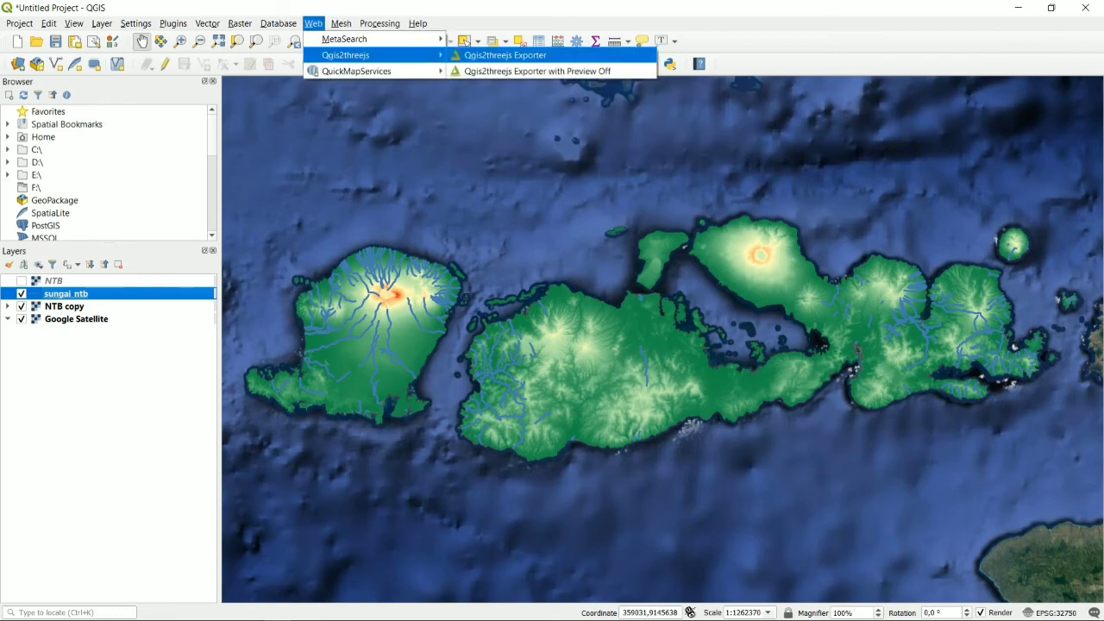
left_click(505, 55)
left_click_drag(552, 379, 590, 346)
scroll(632, 382, "up", 8)
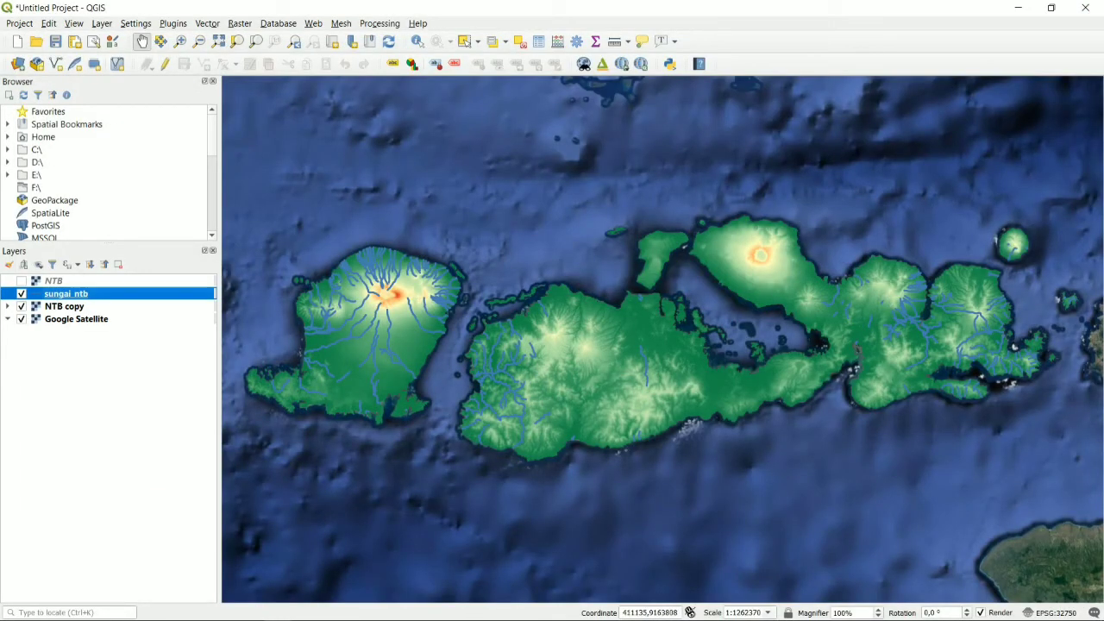
Zoom the map canvas to the westernmost large island, reopen the Qgis2threejs Exporter and set the 3D scene rotating
left_click_drag(288, 214, 565, 489)
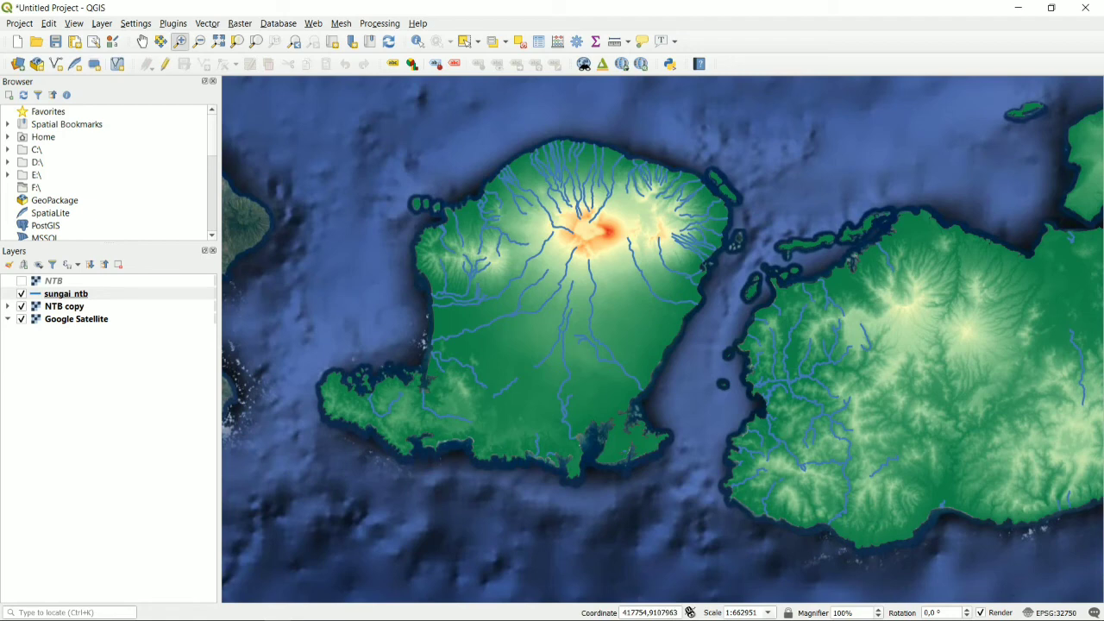
left_click(504, 55)
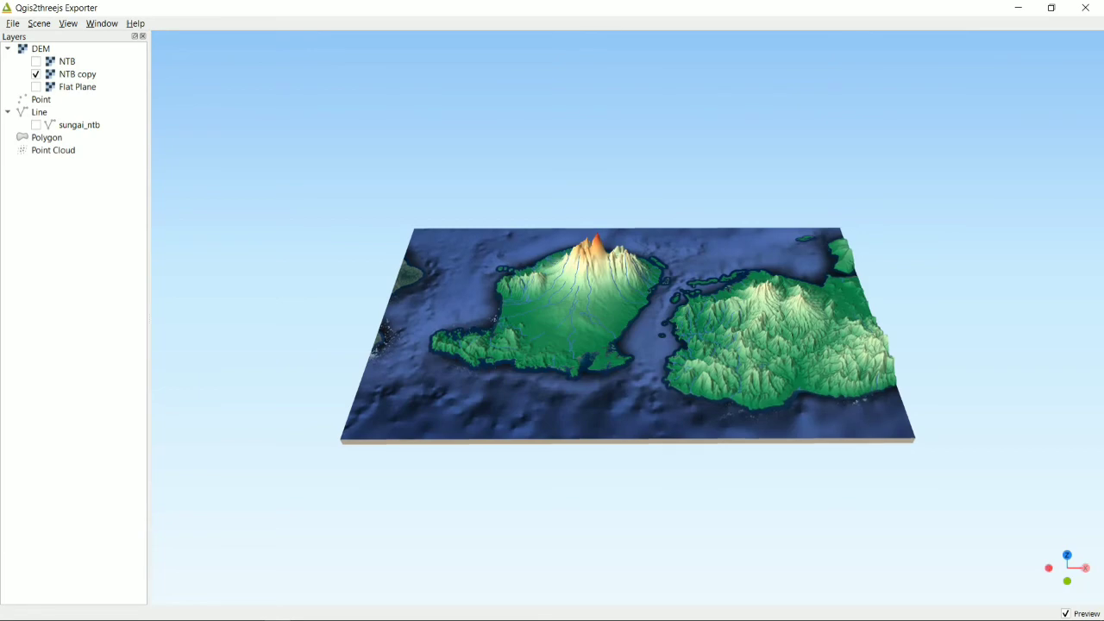
left_click_drag(604, 345, 702, 303)
scroll(628, 317, "up", 4)
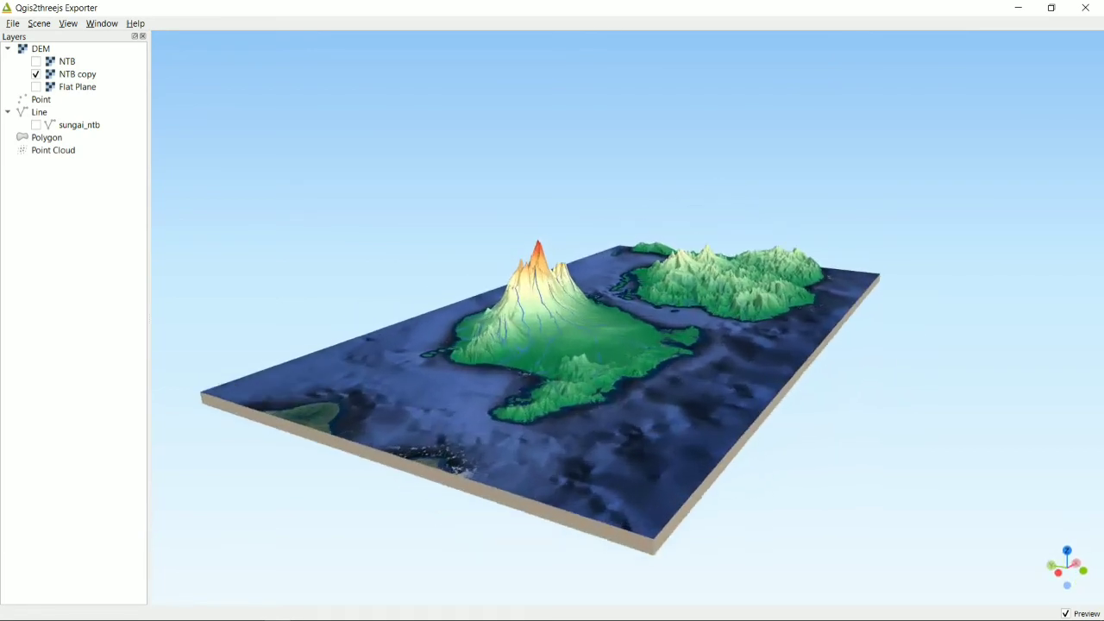
scroll(628, 318, "up", 4)
left_click_drag(604, 345, 548, 345)
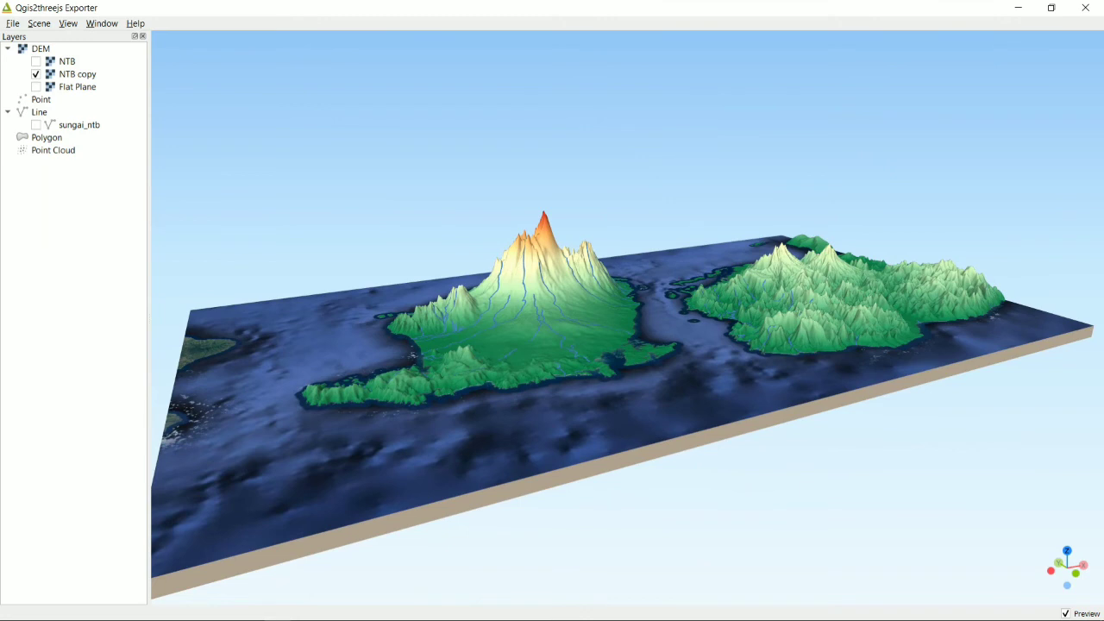
left_click_drag(549, 345, 575, 358)
key("r")
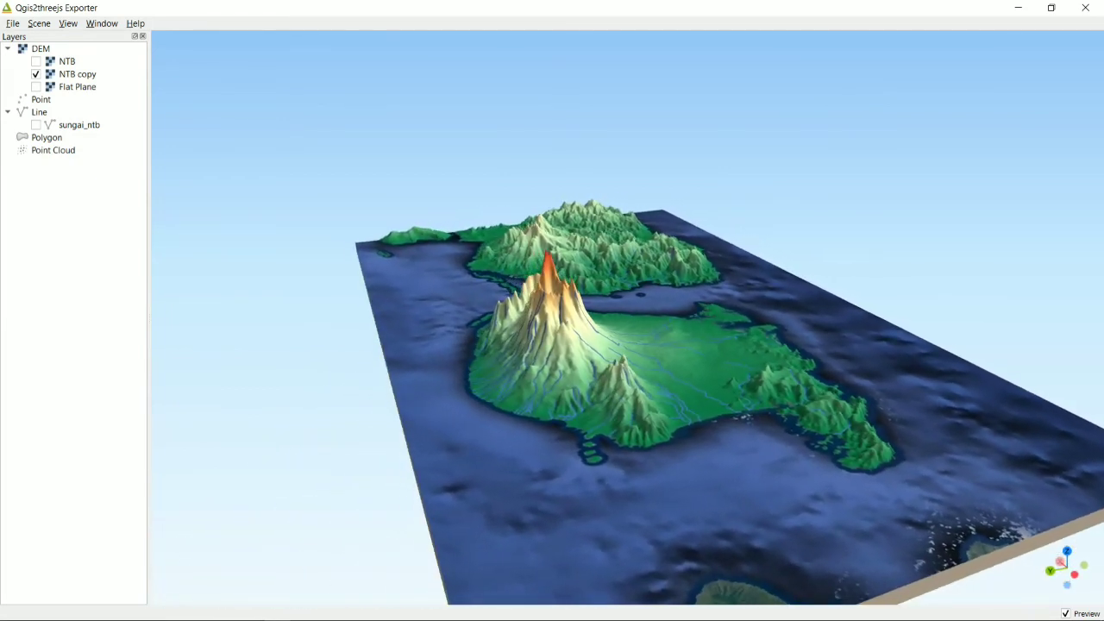
left_click(12, 23)
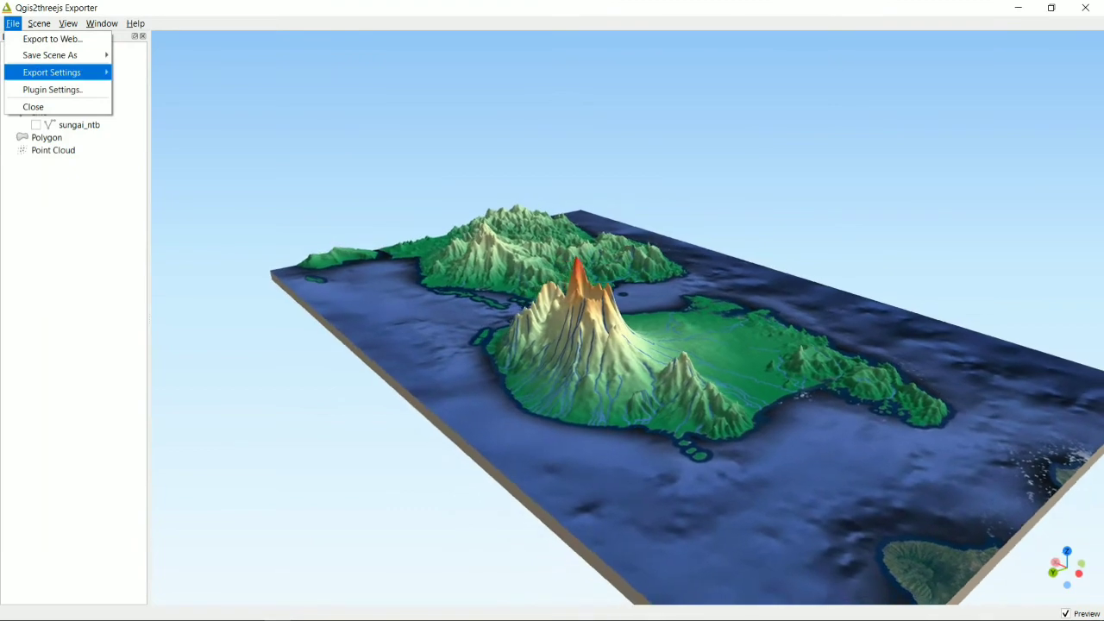
mouse_move(51, 73)
left_click(140, 88)
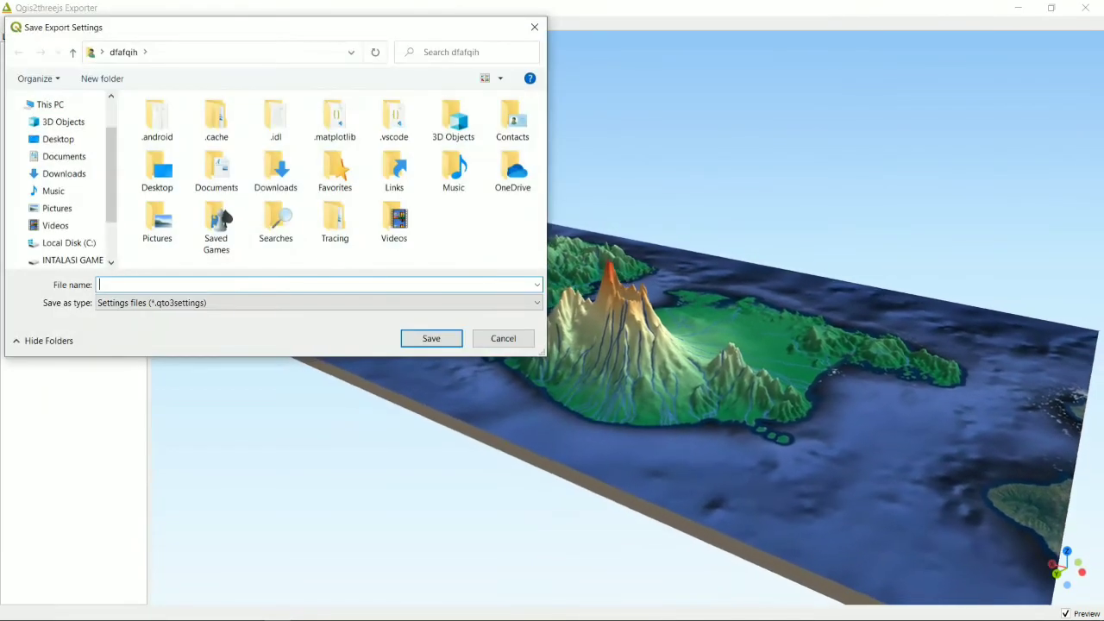
left_click(535, 26)
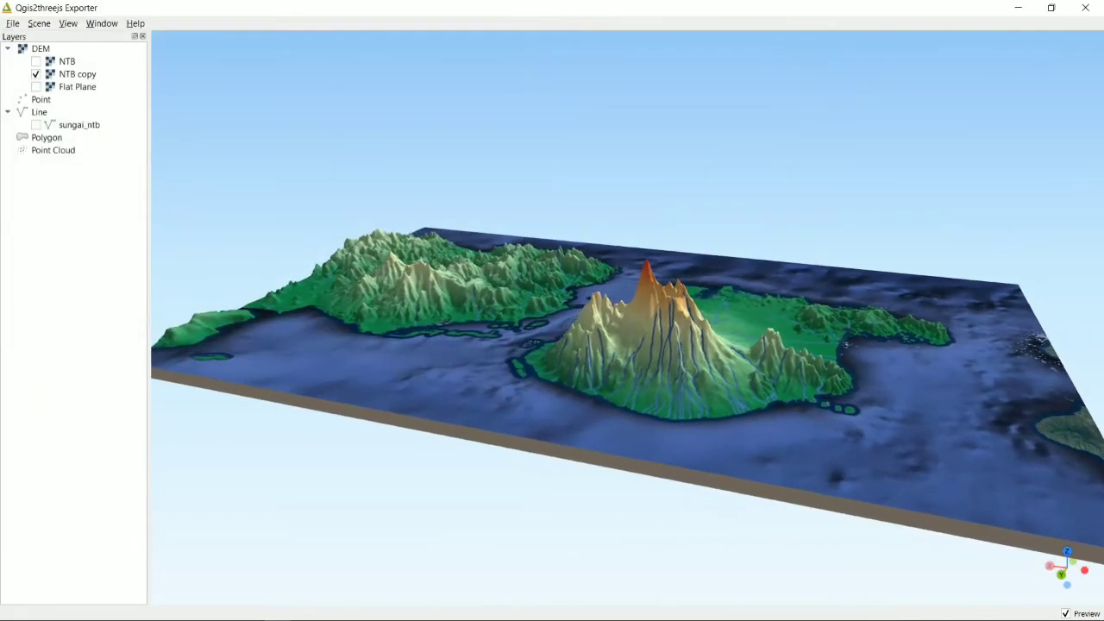
Save the current 3D scene view as a PNG image named ntb in the Pictures folder, keeping the default output size
left_click(12, 23)
mouse_move(61, 55)
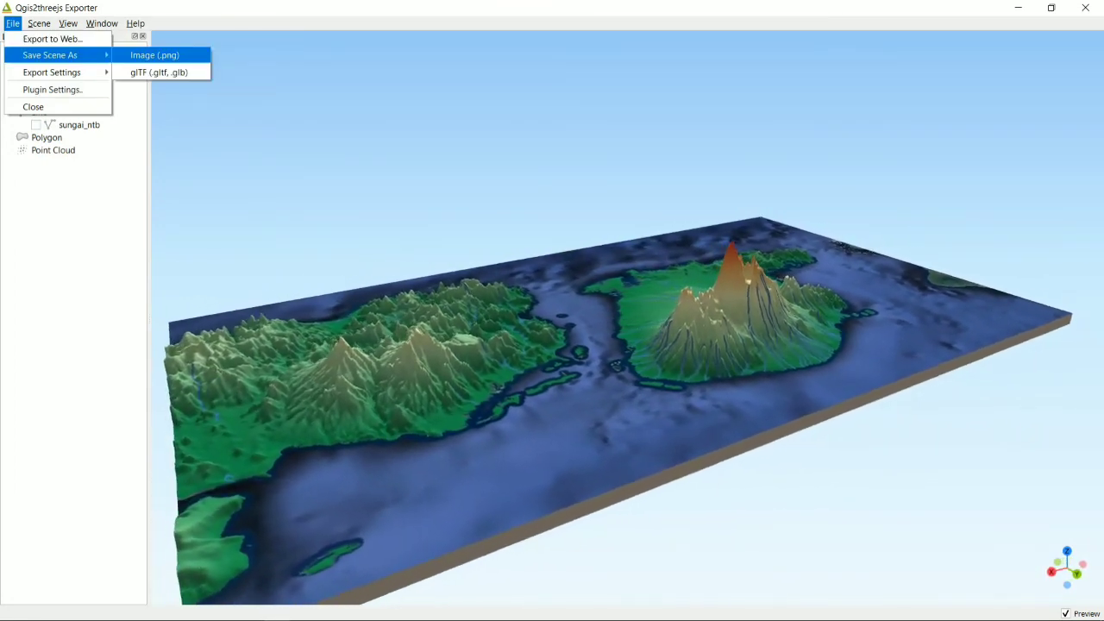
left_click(155, 55)
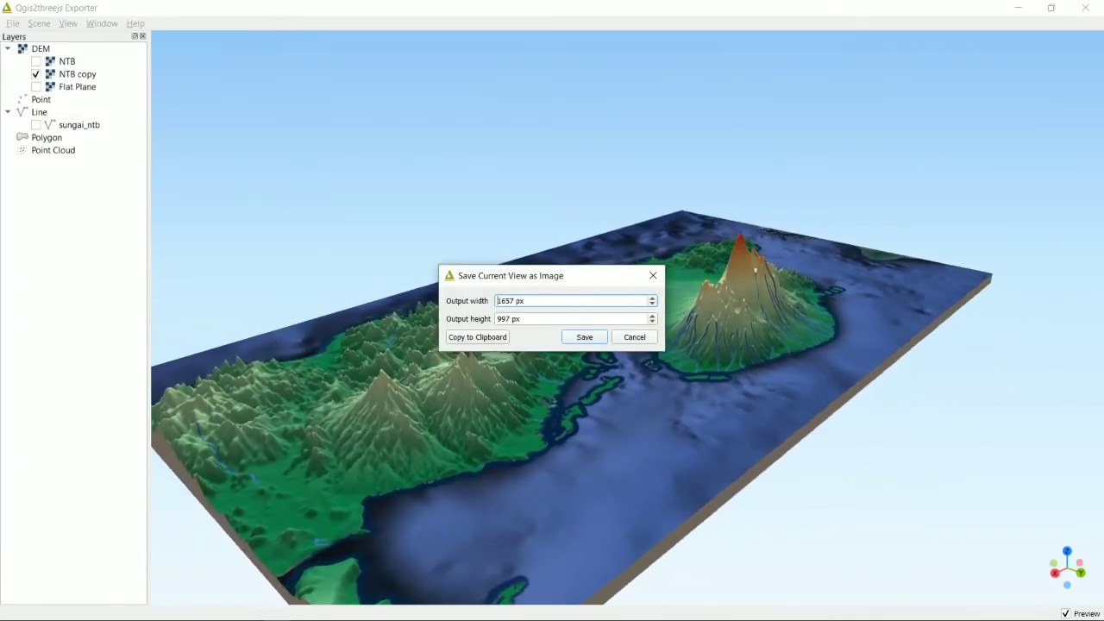
left_click(585, 337)
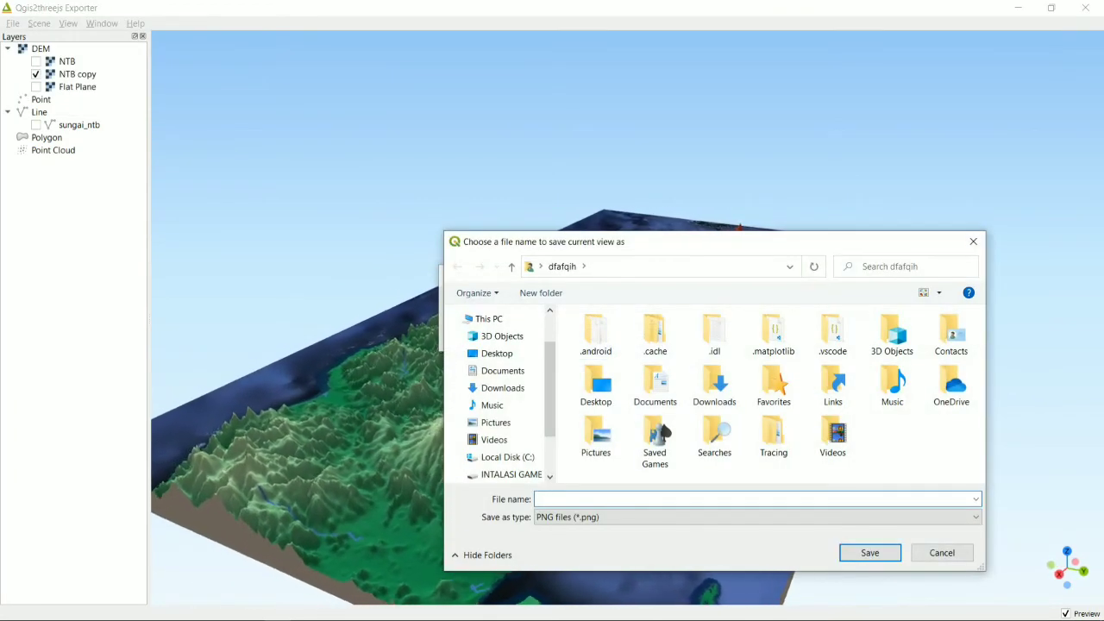
left_click(496, 422)
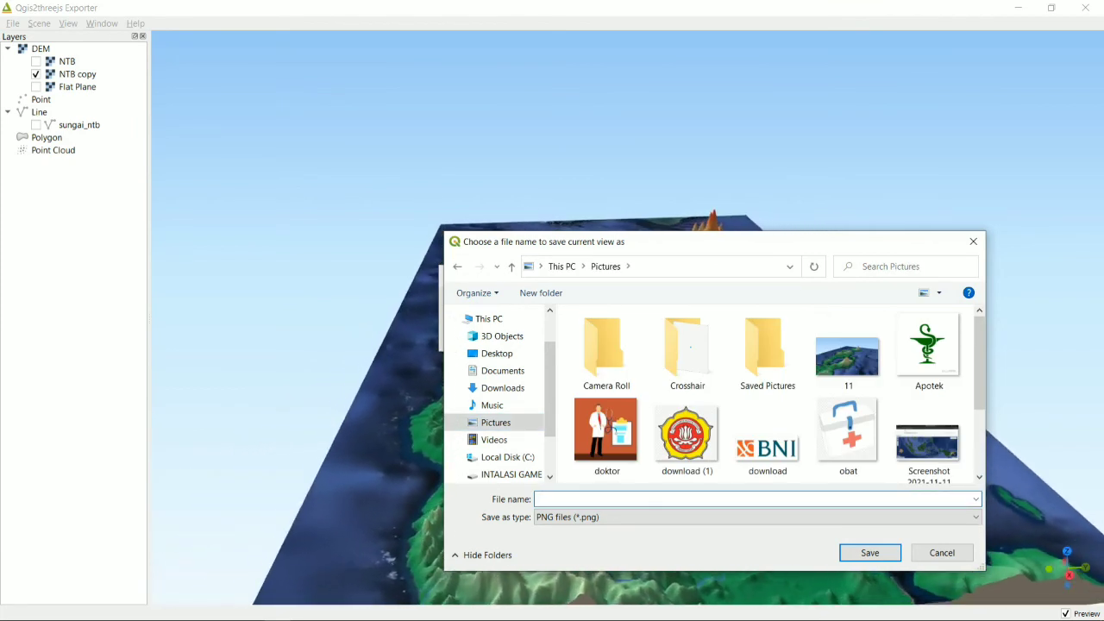
type("n")
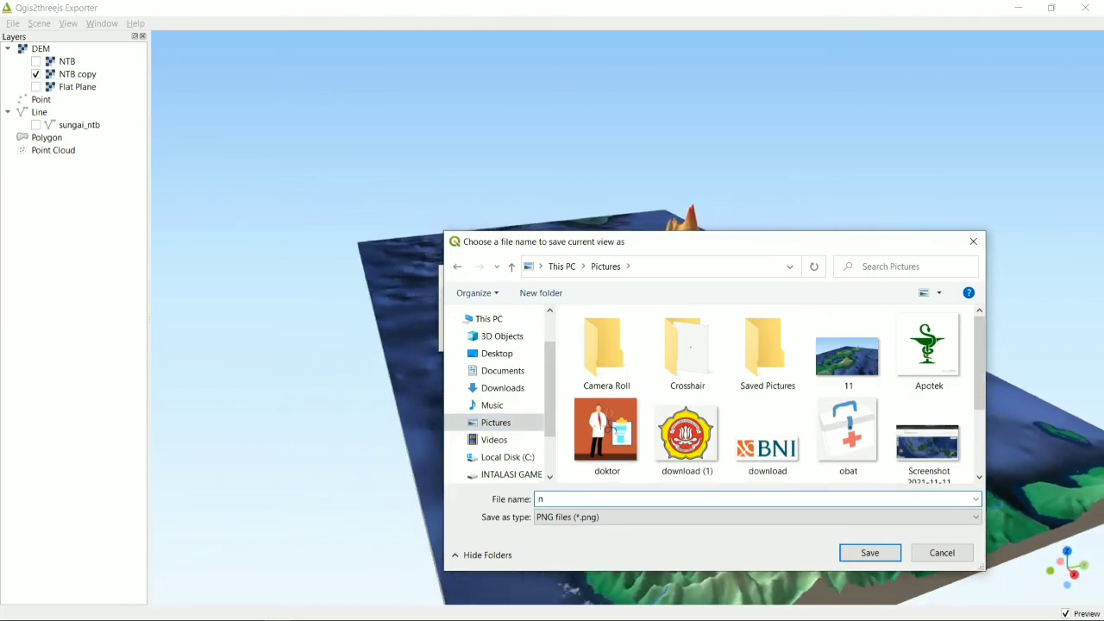
type("tb")
key("Return")
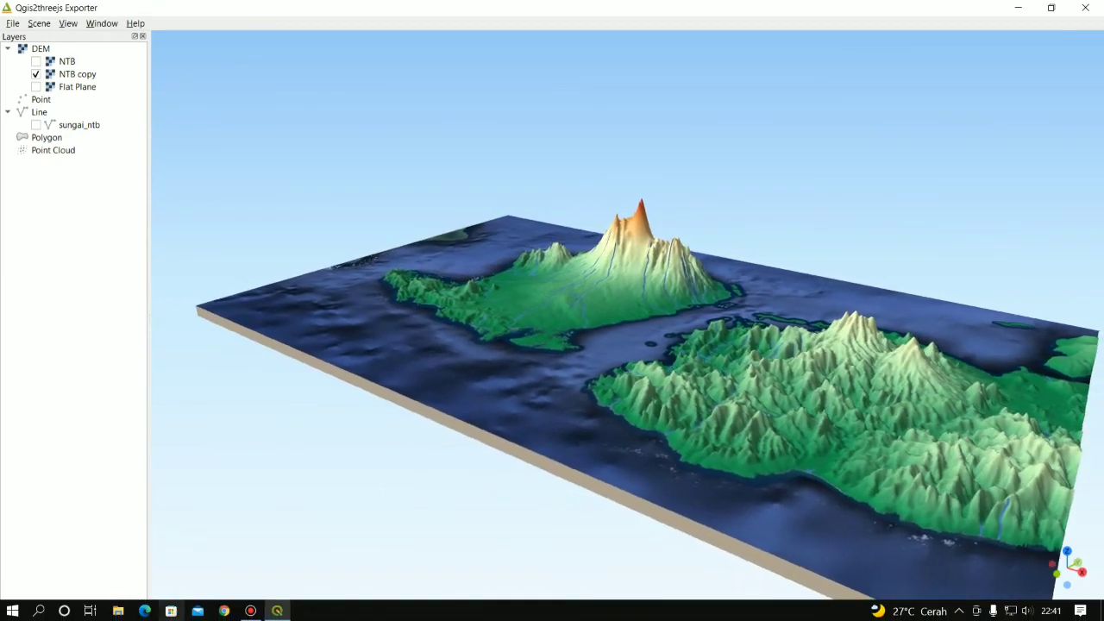
Open the exported ntb image from the Pictures folder in File Explorer to check it, and close the image and the folder
left_click(118, 611)
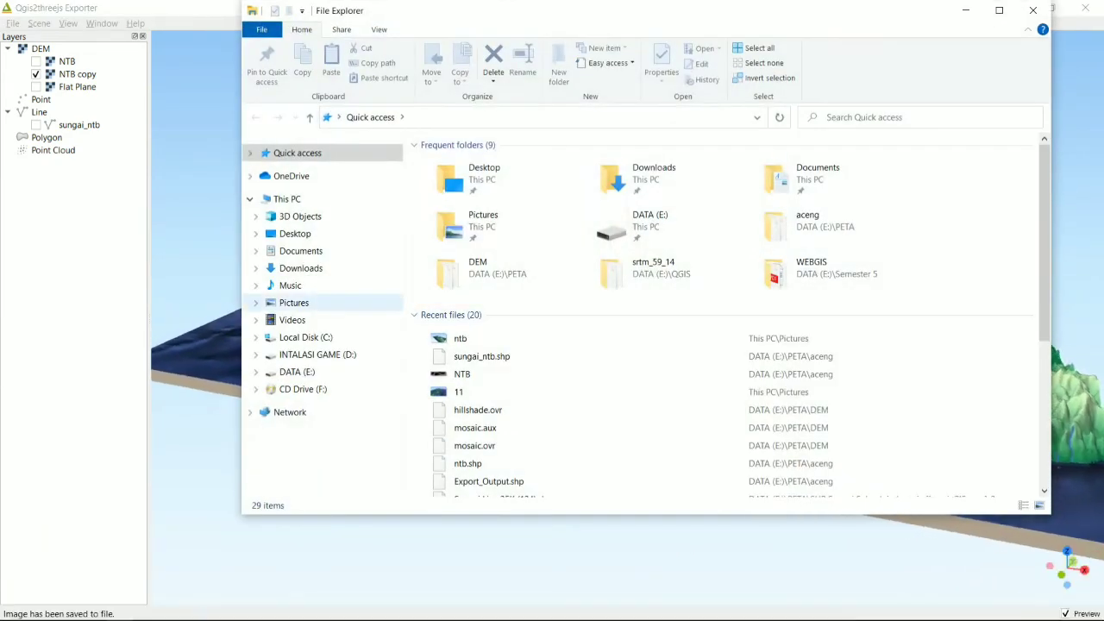
left_click(296, 302)
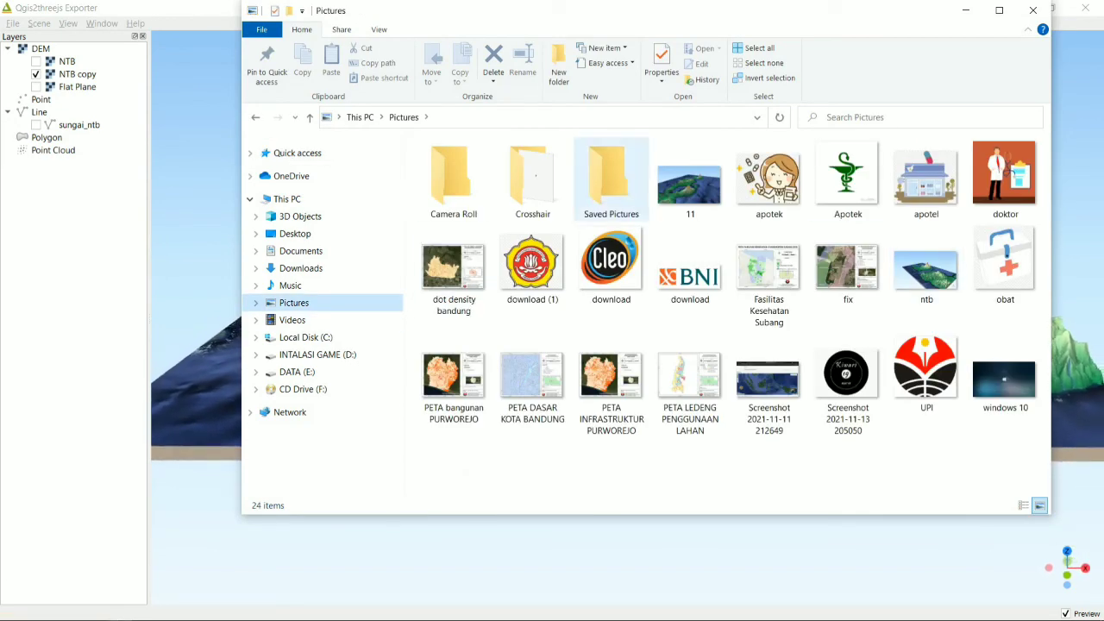
left_click(927, 267)
double_click(926, 267)
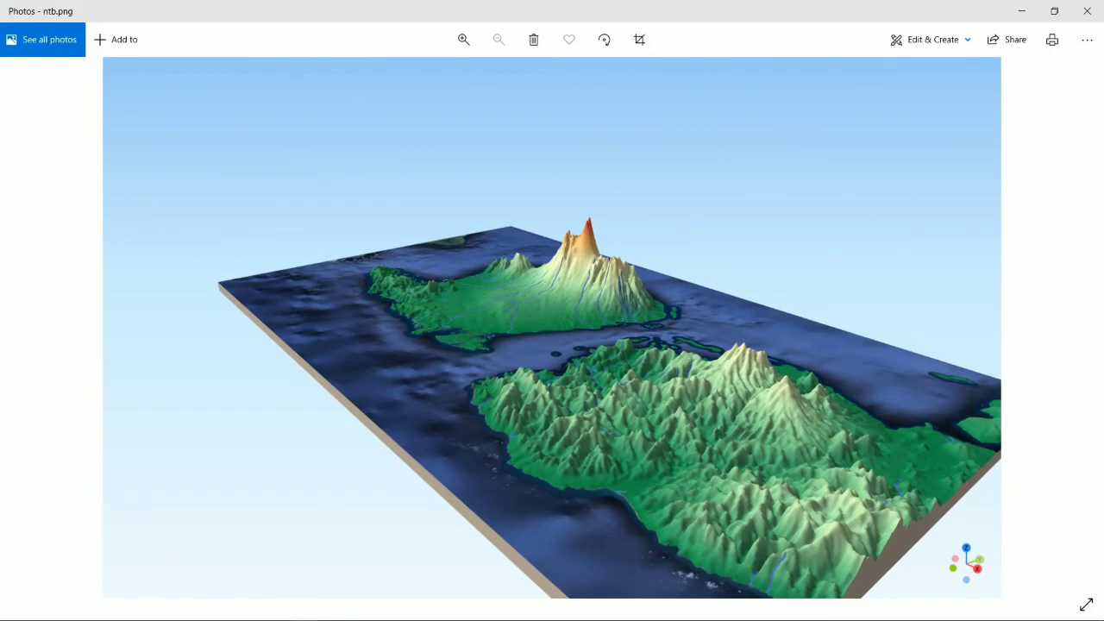
left_click(1087, 12)
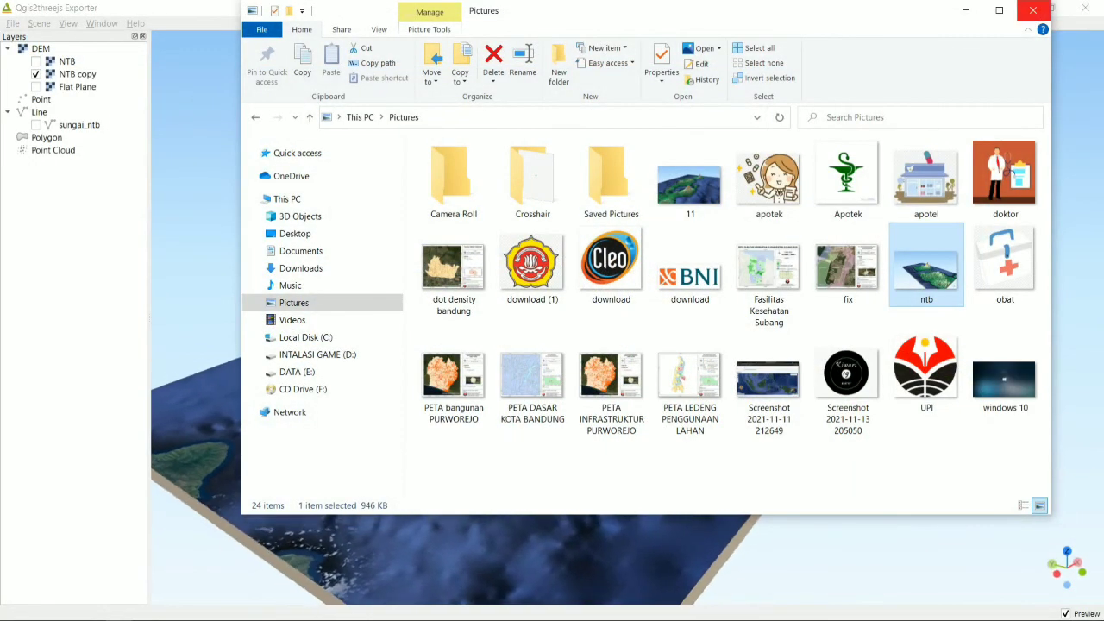
left_click(1031, 11)
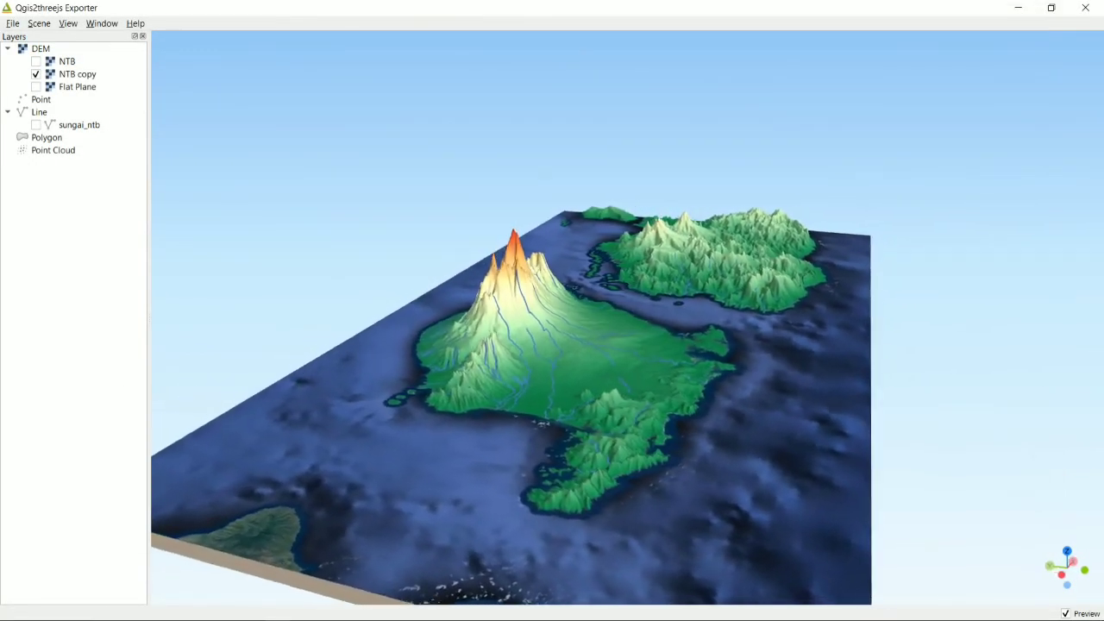